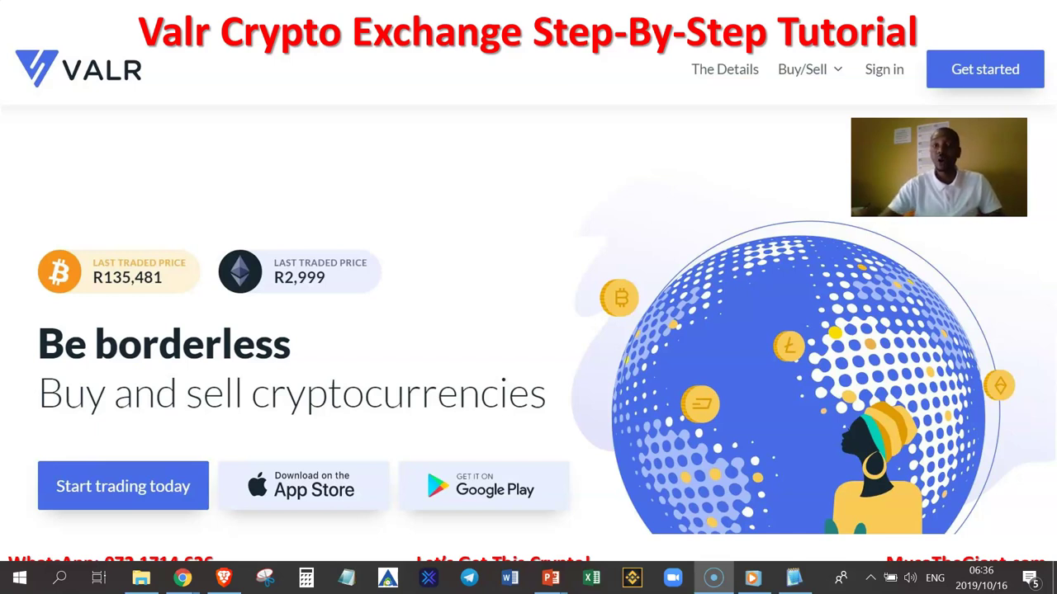
{"action": "left_click", "coordinate": [994, 72]}
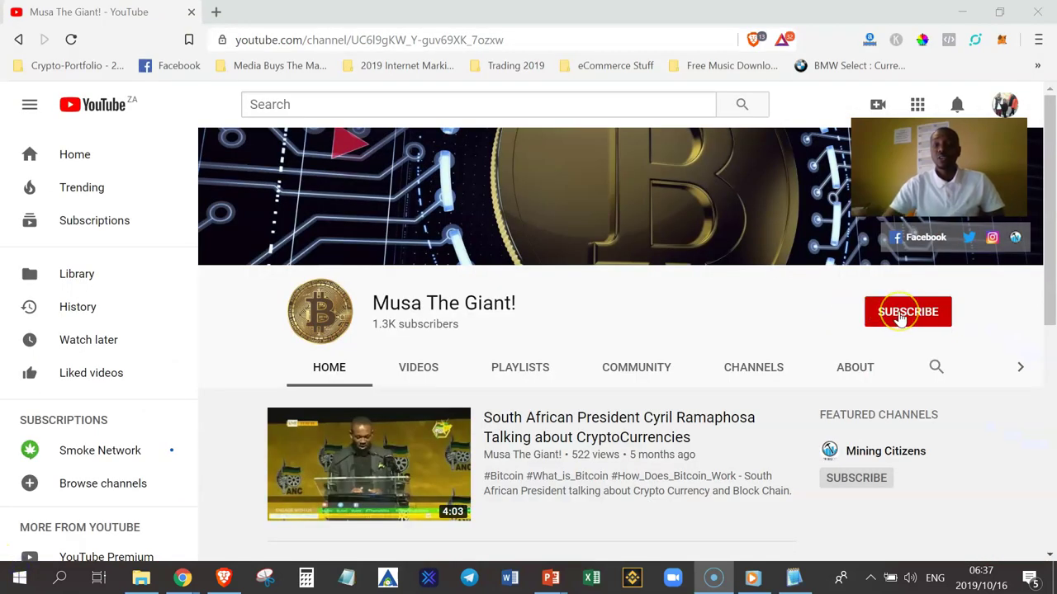
Step: Subscribe to the displayed YouTube channel and turn on all of its notifications
{"action": "left_click", "coordinate": [905, 320]}
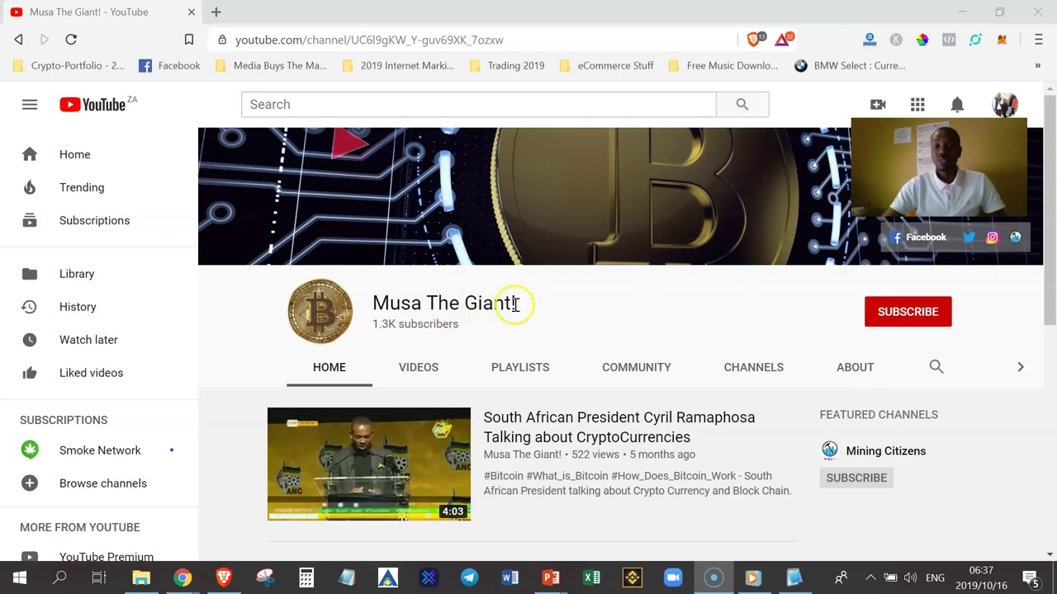
{"action": "left_click", "coordinate": [896, 318]}
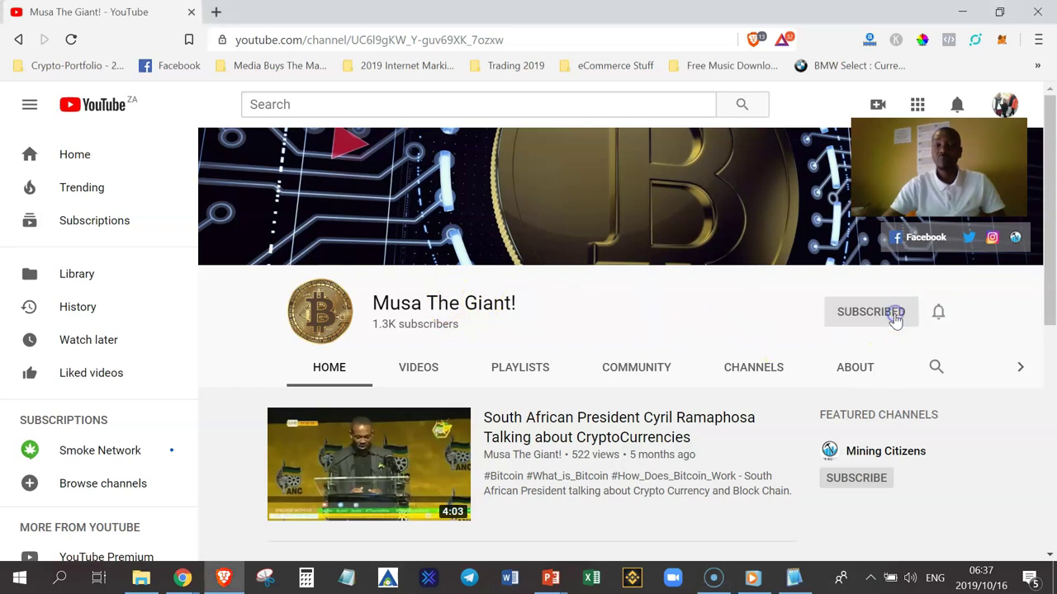
{"action": "left_click", "coordinate": [939, 312]}
{"action": "left_click", "coordinate": [871, 349]}
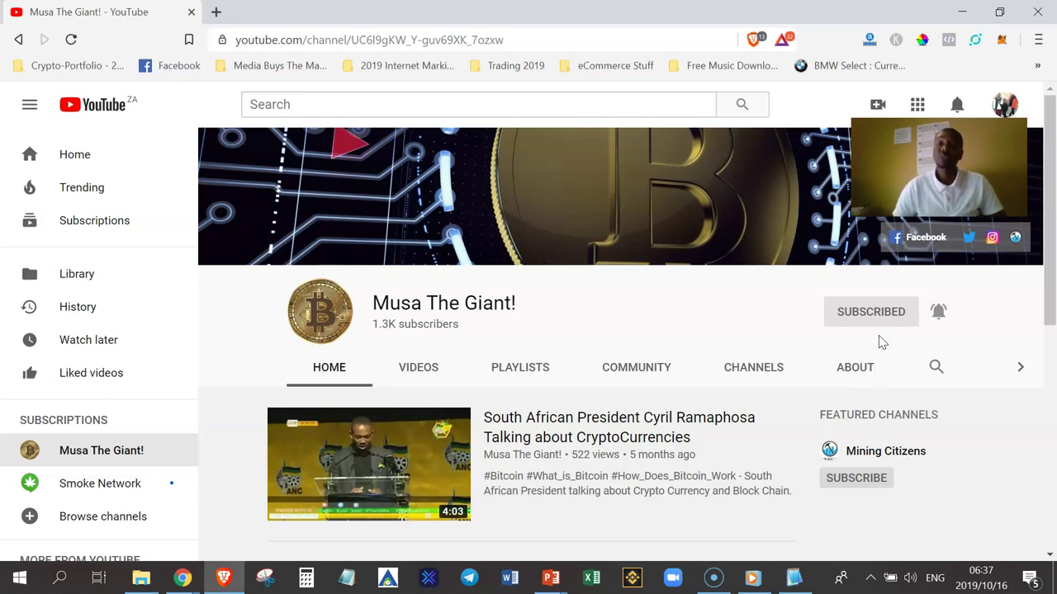
{"action": "left_click", "coordinate": [878, 322]}
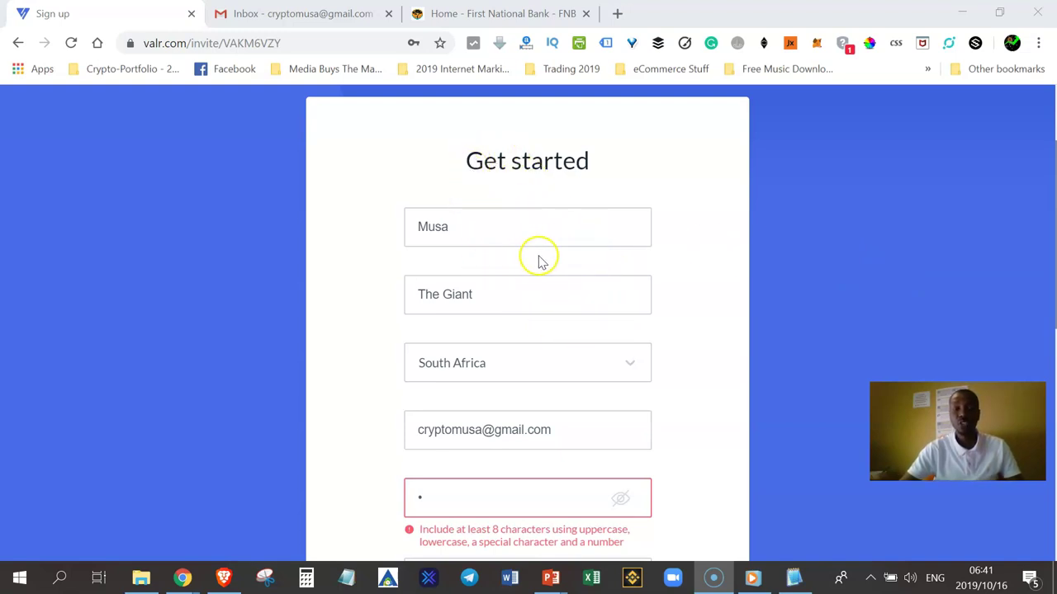
Step: Check the country choices on the VALR sign-up form, keeping South Africa selected
{"action": "scroll", "coordinate": [553, 271], "scroll_direction": "down", "scroll_amount": 1}
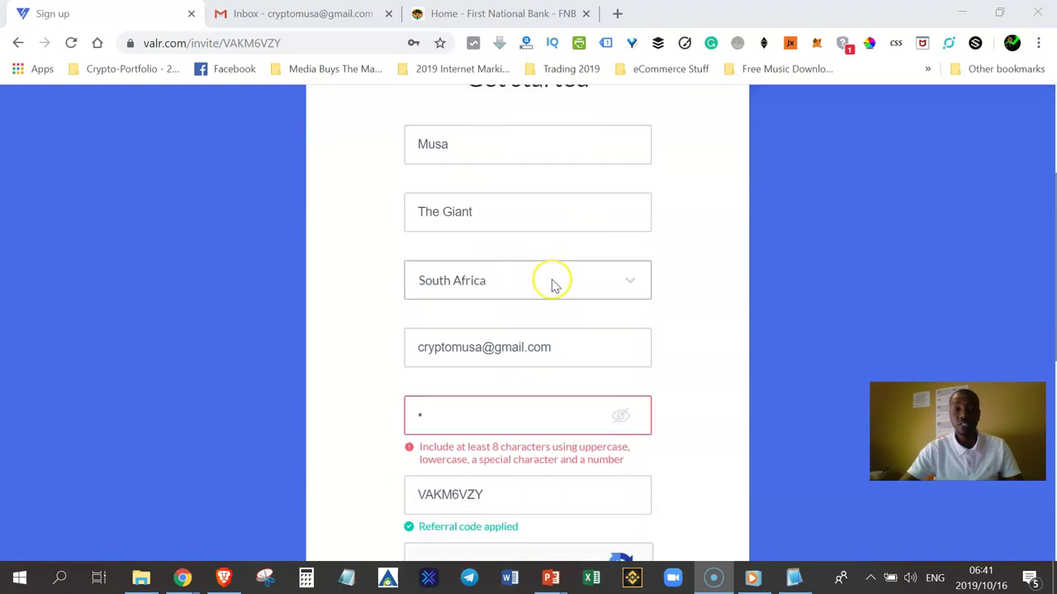
{"action": "left_click", "coordinate": [632, 282]}
{"action": "left_click", "coordinate": [632, 281]}
{"action": "left_click", "coordinate": [660, 295]}
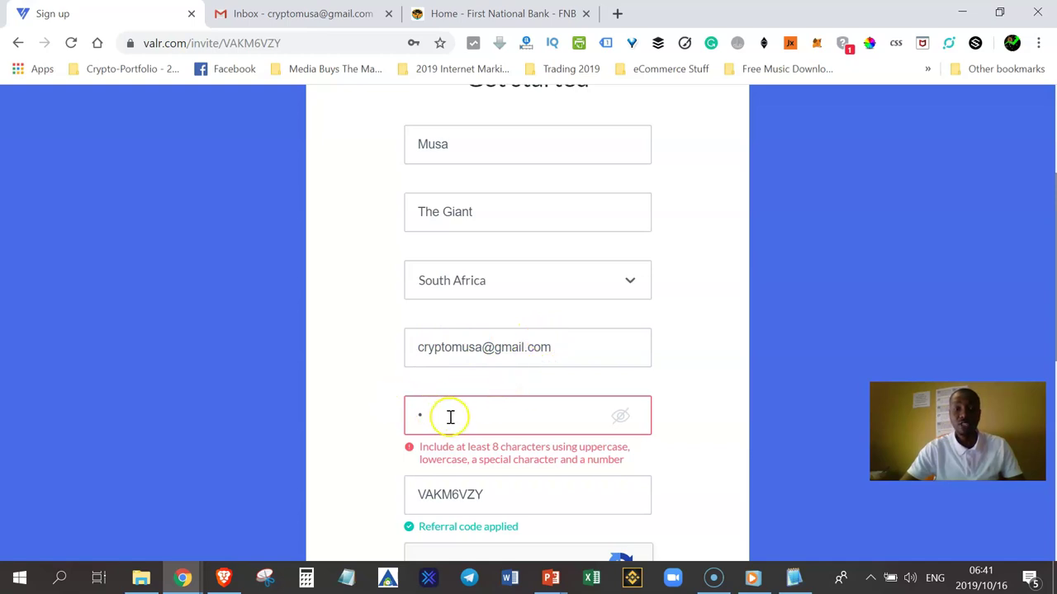
Step: Enter the account password in the sign-up form and reveal its characters
{"action": "scroll", "coordinate": [462, 417], "scroll_direction": "down", "scroll_amount": 1}
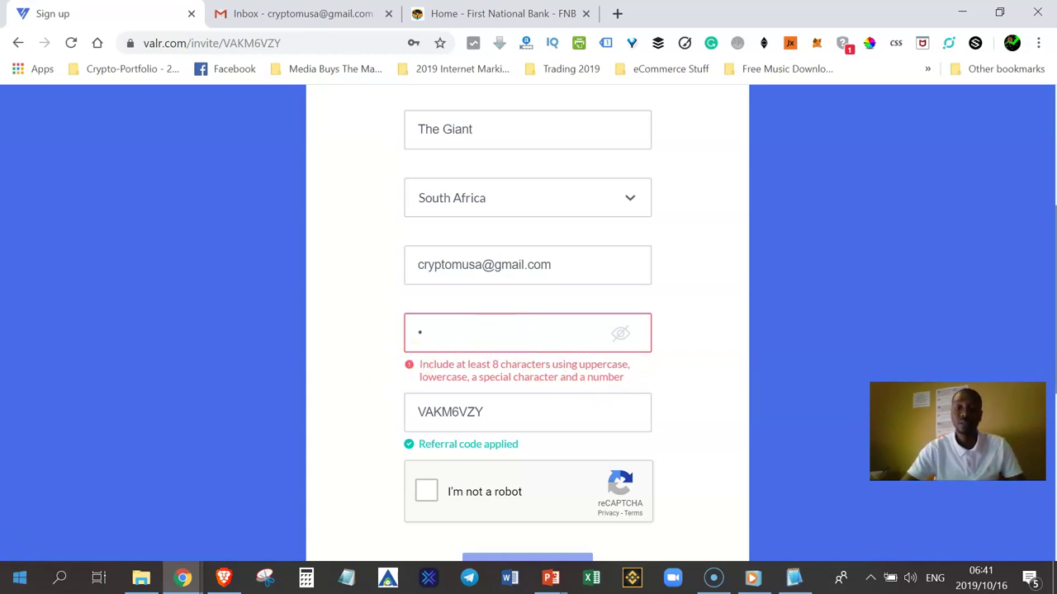
{"action": "key", "text": "ctrl+v"}
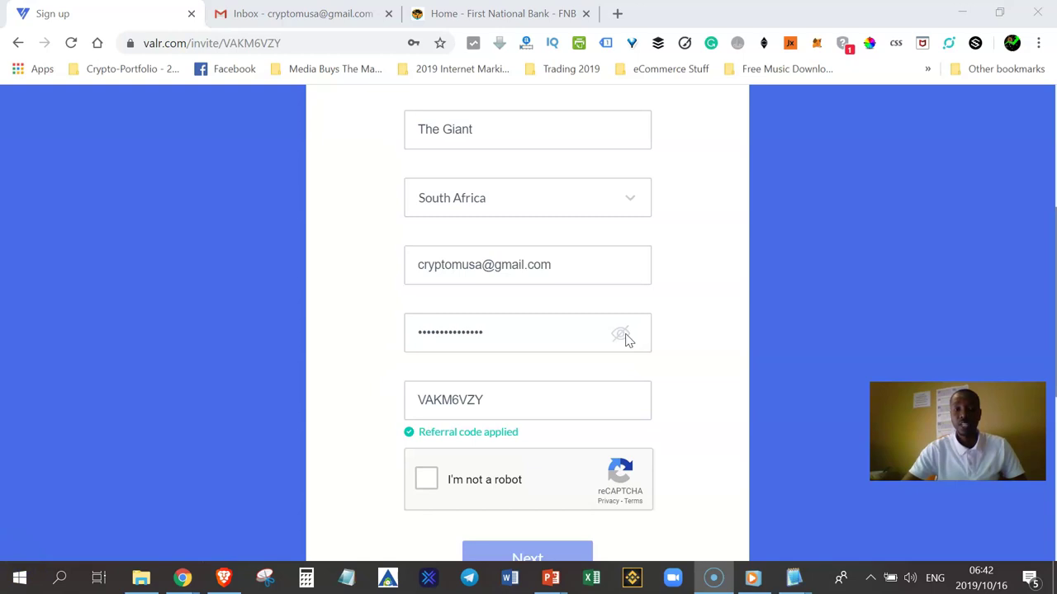
{"action": "left_click", "coordinate": [624, 335]}
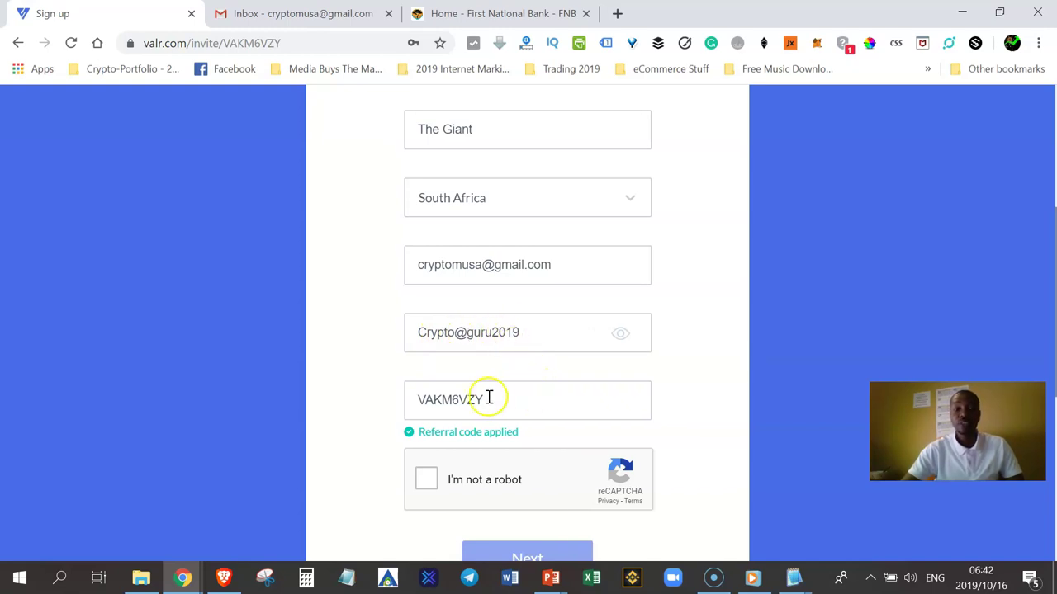
Step: Complete the "I'm not a robot" check and submit the sign-up form
{"action": "scroll", "coordinate": [487, 396], "scroll_direction": "down", "scroll_amount": 1}
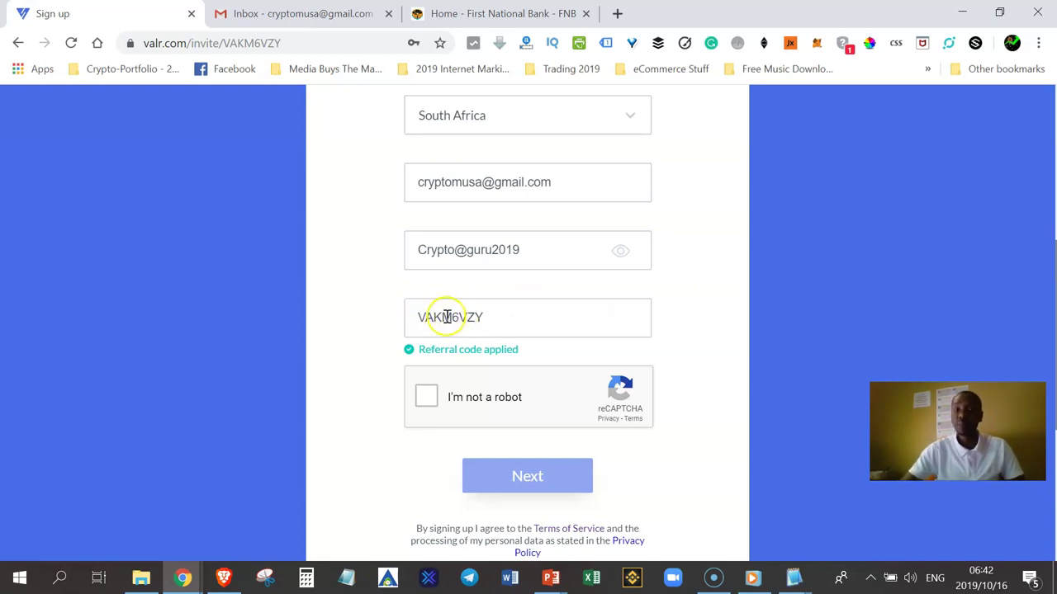
{"action": "left_click", "coordinate": [428, 402]}
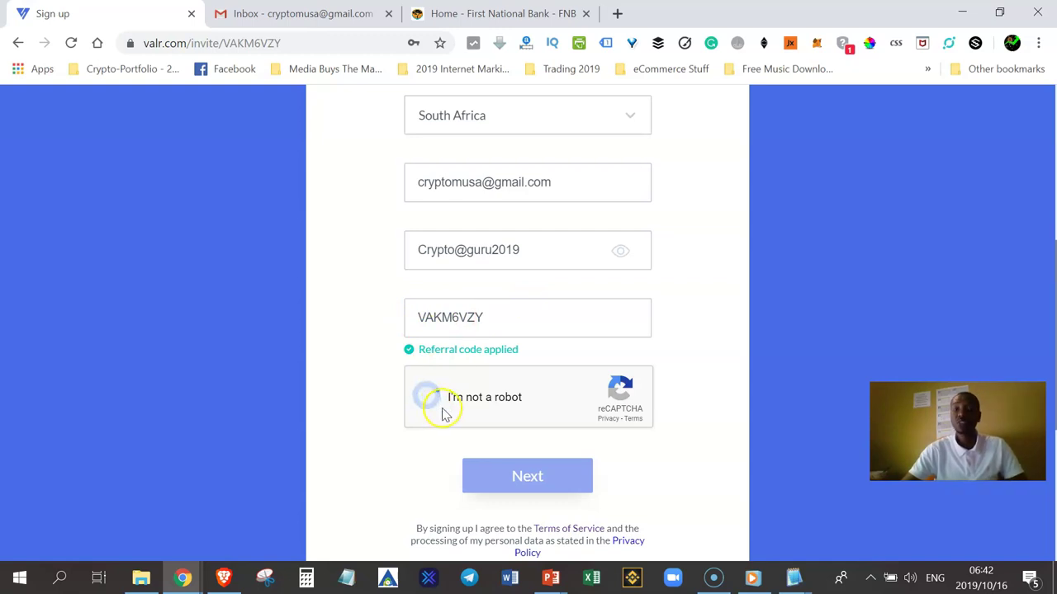
{"action": "left_click", "coordinate": [535, 475]}
{"action": "left_click", "coordinate": [538, 478]}
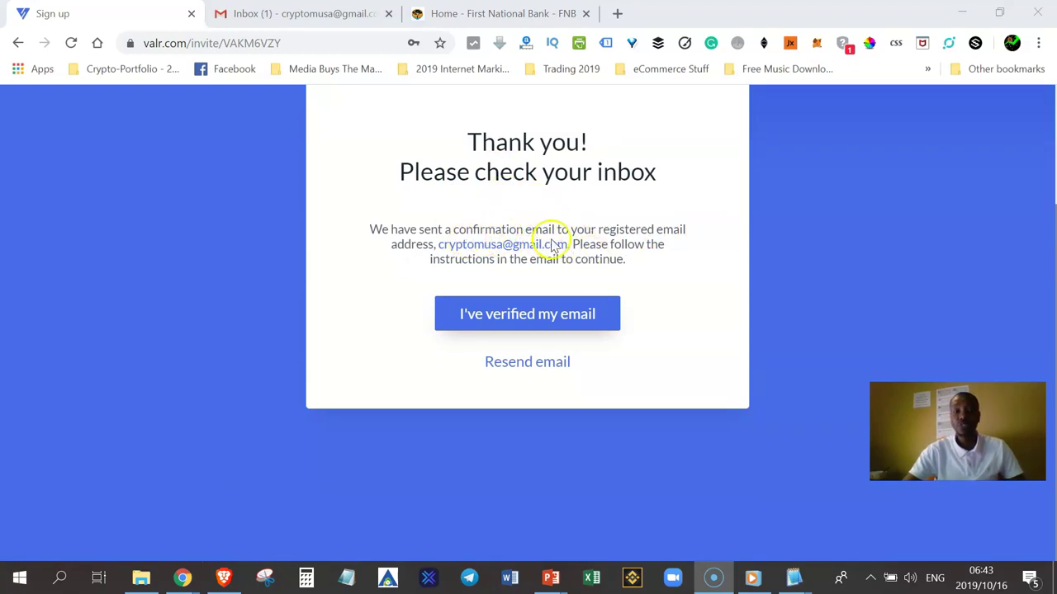
Step: Open VALR's "Confirm your email address" message in the Gmail inbox and verify the e-mail address from it
{"action": "left_click", "coordinate": [283, 10]}
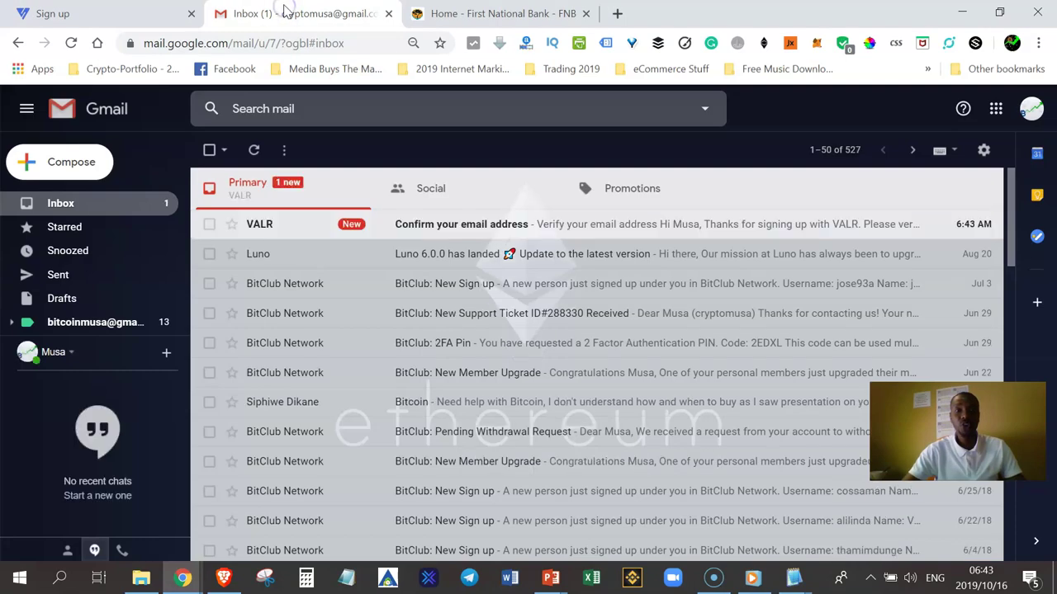
{"action": "left_click", "coordinate": [275, 227]}
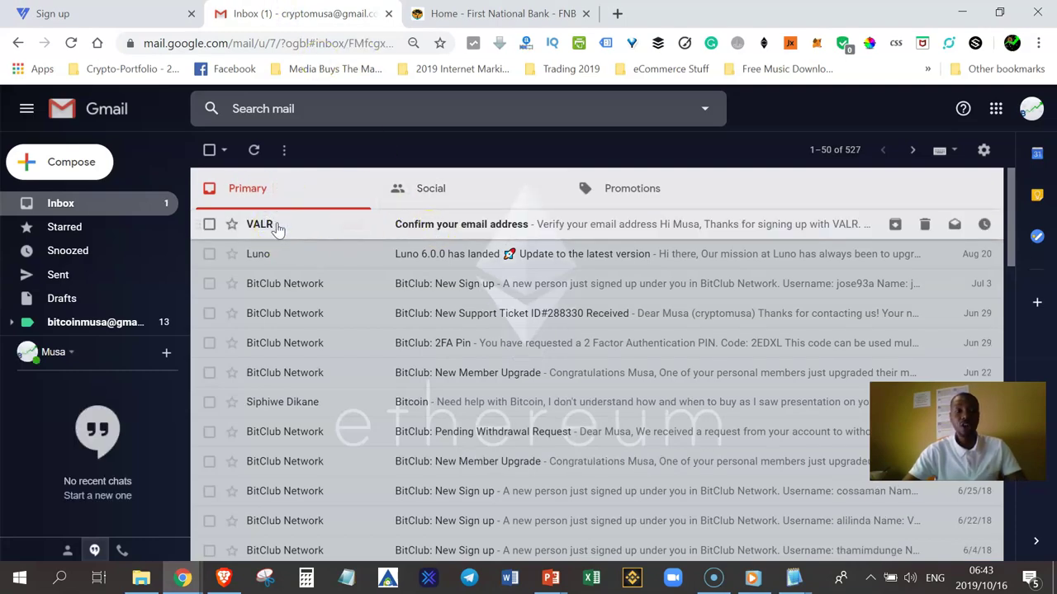
{"action": "scroll", "coordinate": [479, 334], "scroll_direction": "down", "scroll_amount": 2}
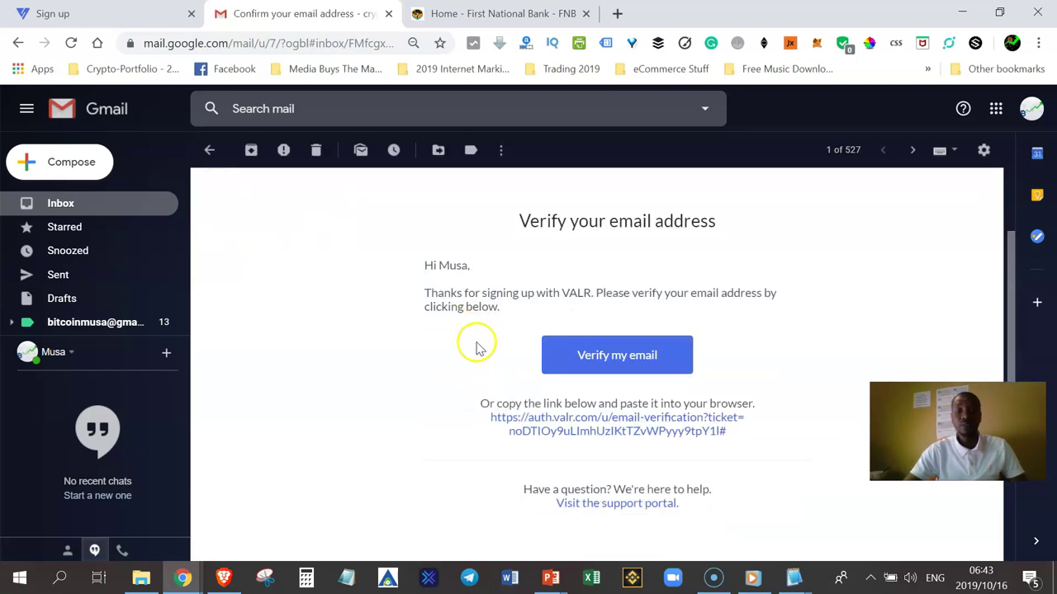
{"action": "scroll", "coordinate": [511, 363], "scroll_direction": "up", "scroll_amount": 1}
{"action": "left_click", "coordinate": [611, 472]}
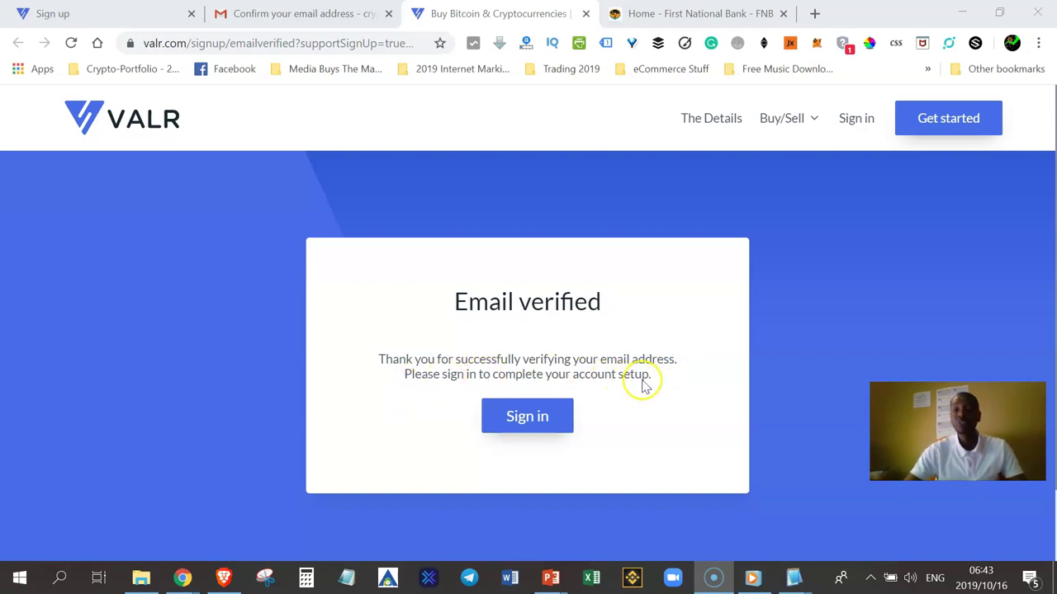
Step: Sign in to the new VALR account with the filled-in e-mail address and password
{"action": "left_click", "coordinate": [532, 416]}
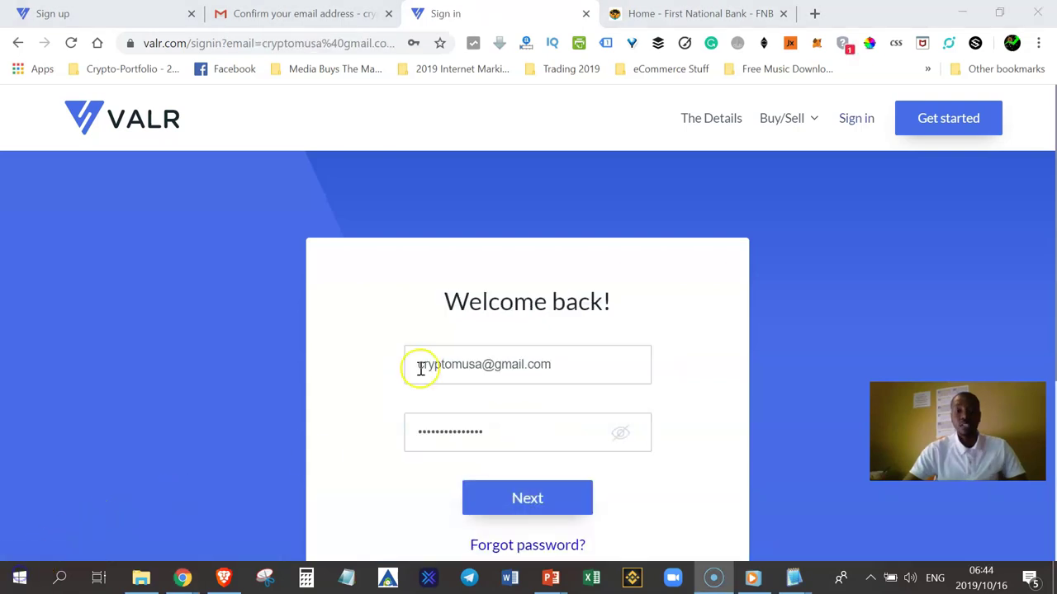
{"action": "scroll", "coordinate": [538, 436], "scroll_direction": "down", "scroll_amount": 1}
{"action": "left_click", "coordinate": [531, 416]}
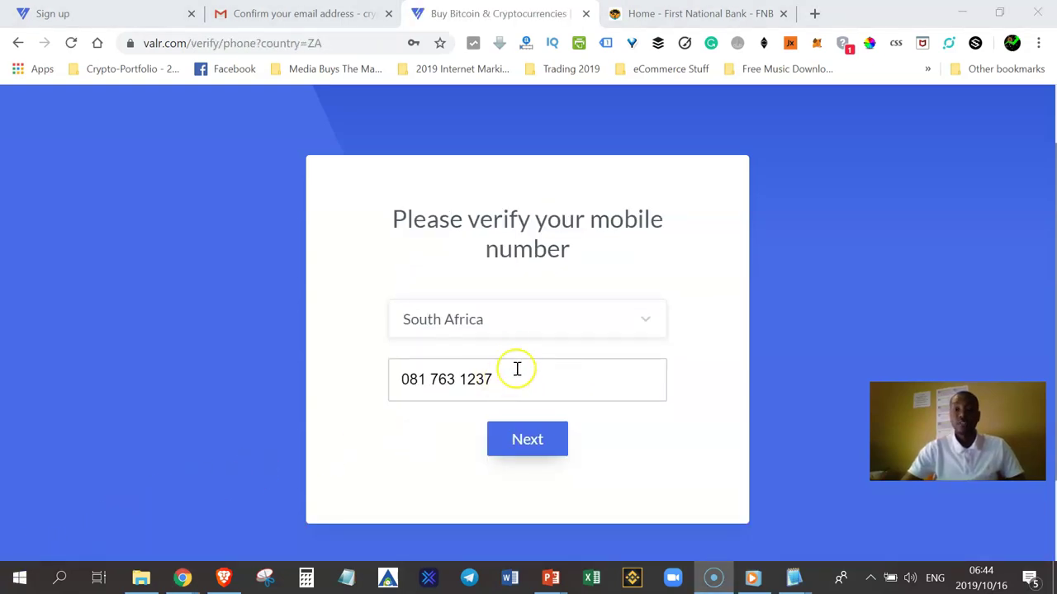
Step: Submit the South African mobile number for verification and start the identity verification at the residential address form
{"action": "left_click", "coordinate": [528, 436]}
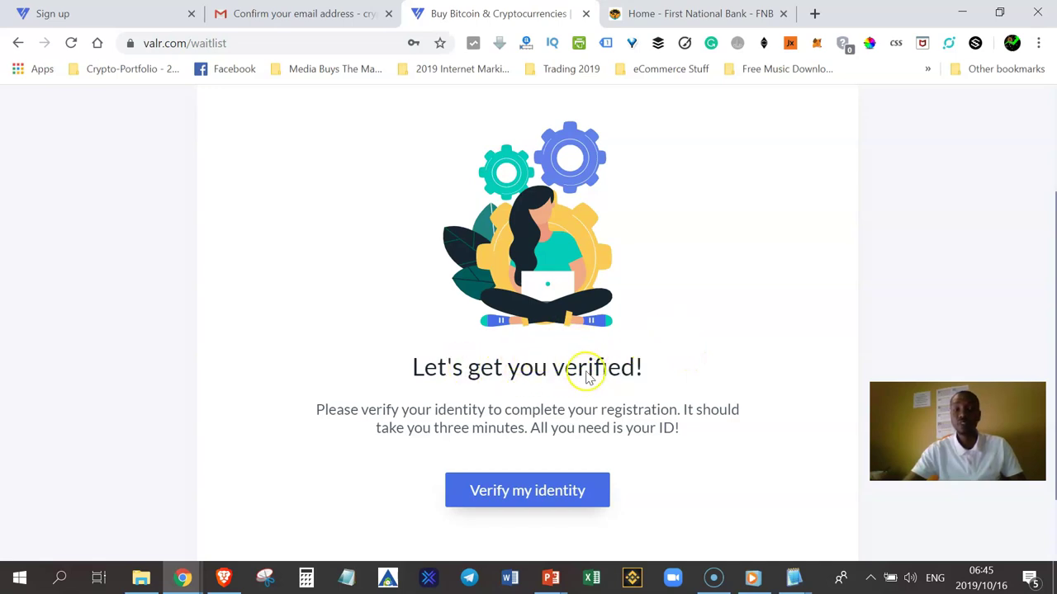
{"action": "left_click", "coordinate": [514, 493]}
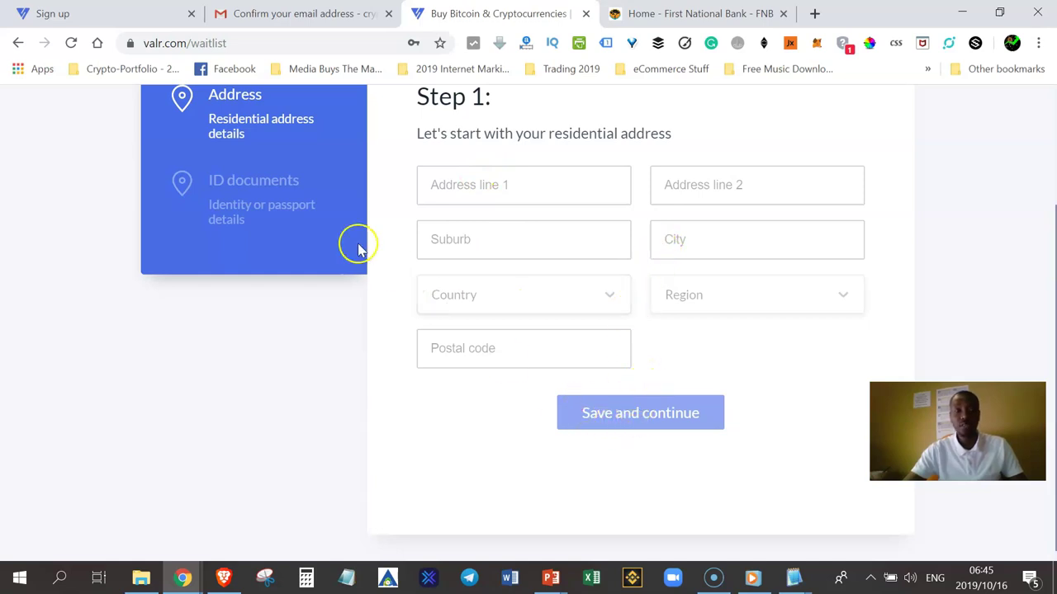
{"action": "scroll", "coordinate": [343, 260], "scroll_direction": "up", "scroll_amount": 1}
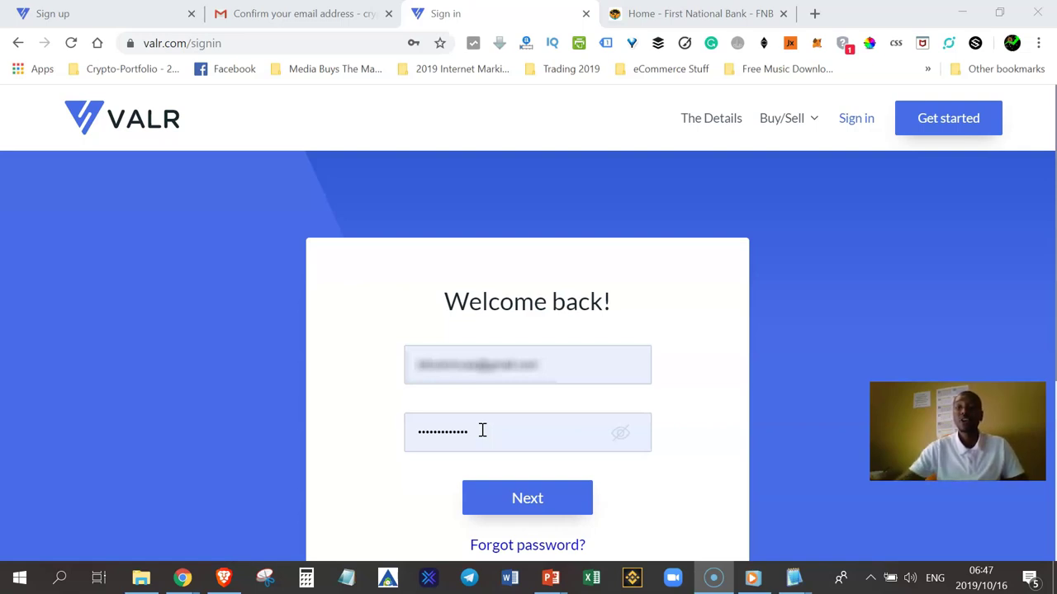
Step: Sign in to the existing VALR account and look over the Buy/Sell options, notifications and profile options
{"action": "left_click", "coordinate": [552, 495]}
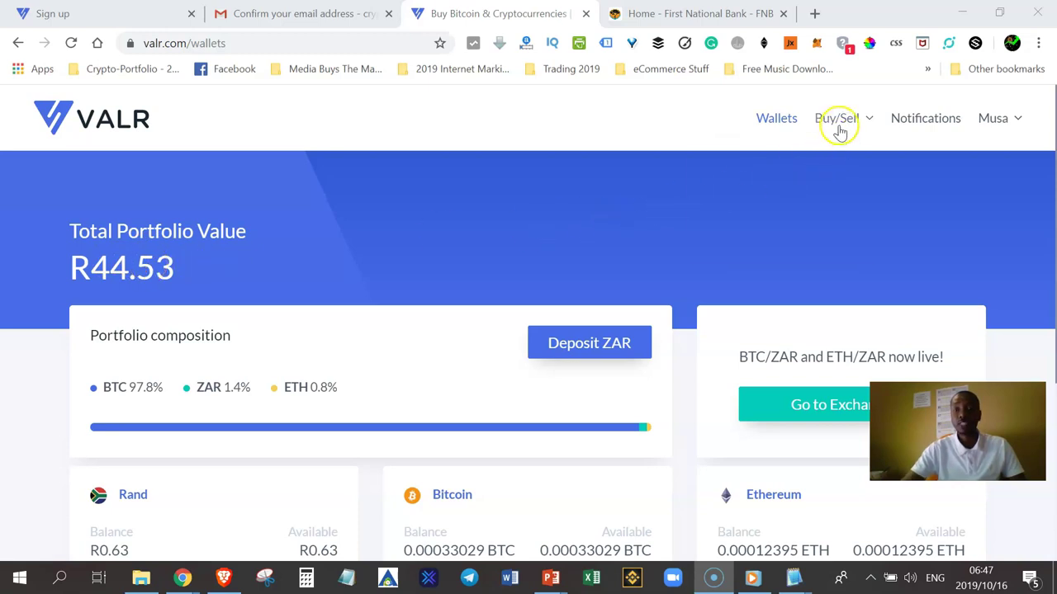
{"action": "mouse_move", "coordinate": [838, 124]}
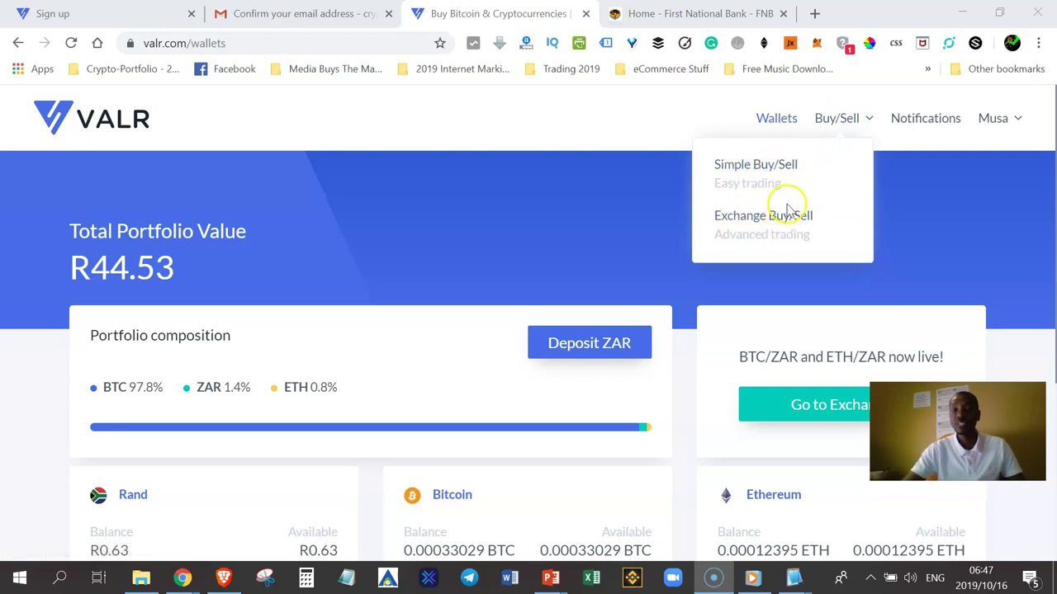
{"action": "mouse_move", "coordinate": [927, 128]}
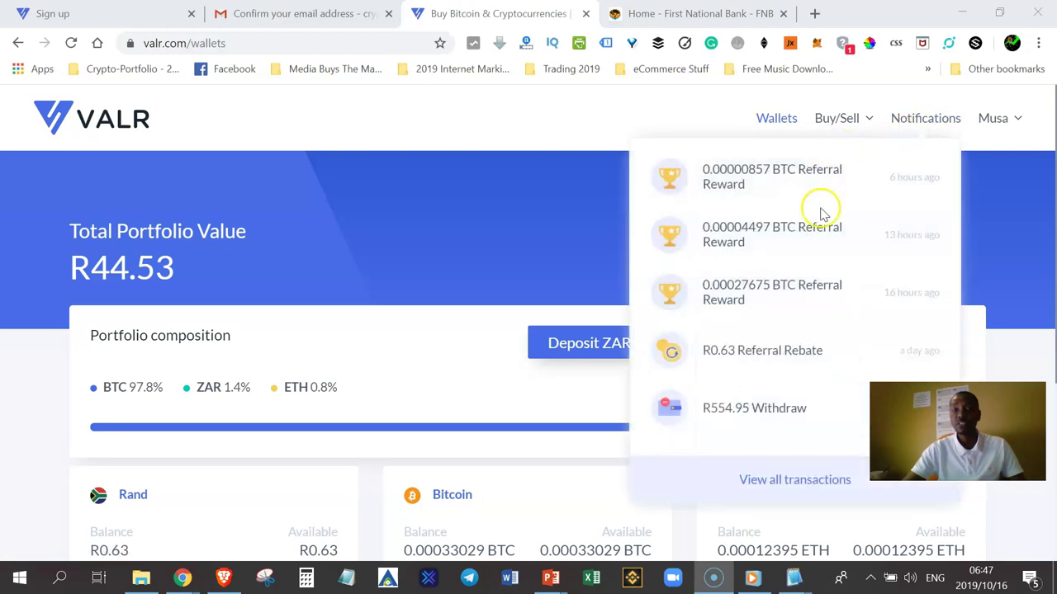
{"action": "mouse_move", "coordinate": [998, 132]}
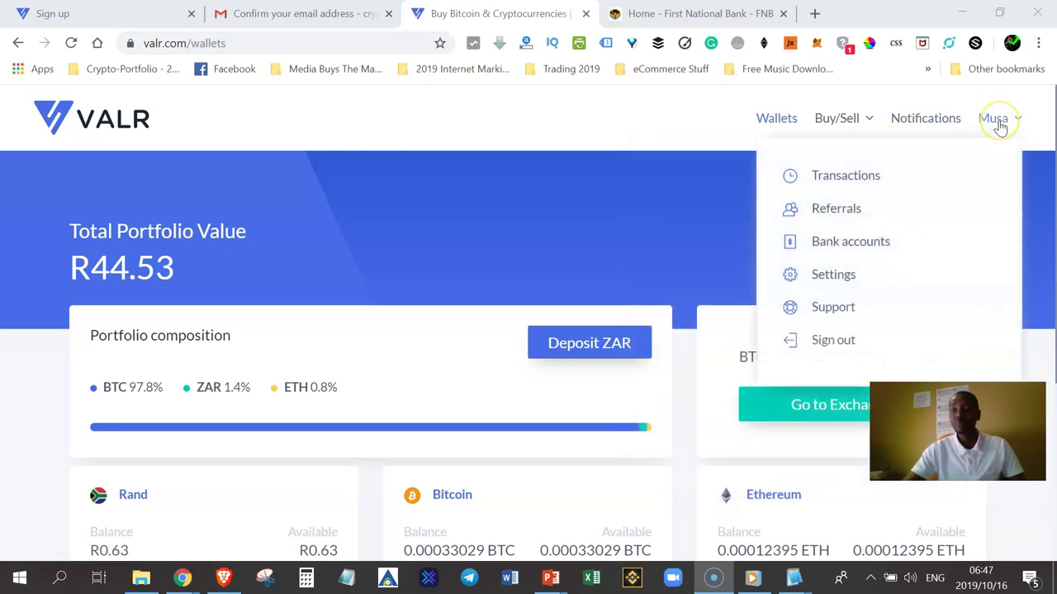
Step: Open the bank accounts page of the VALR profile to view the linked accounts
{"action": "left_click", "coordinate": [1000, 126]}
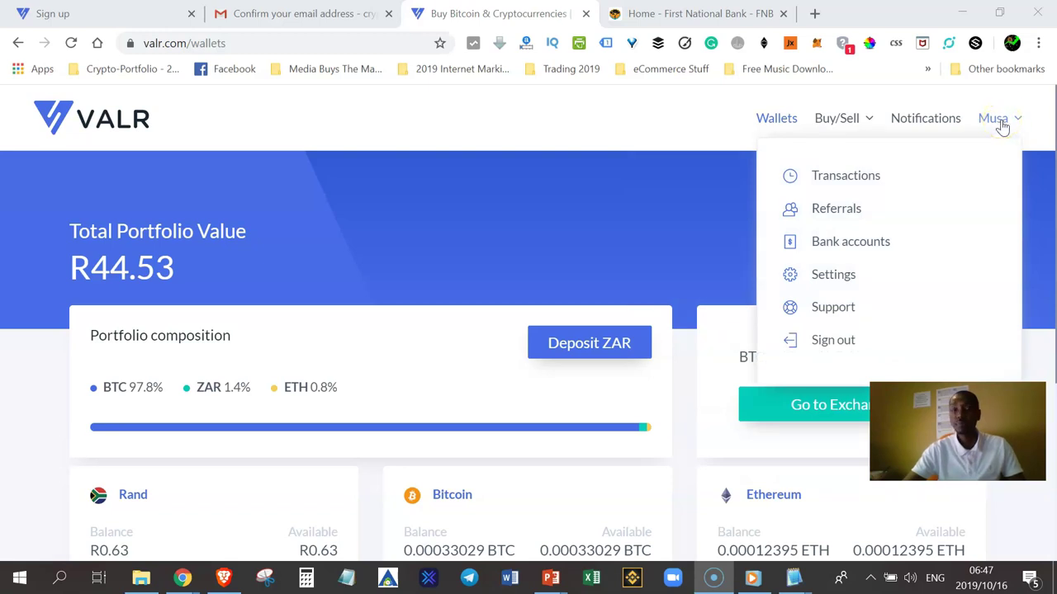
{"action": "left_click", "coordinate": [840, 178]}
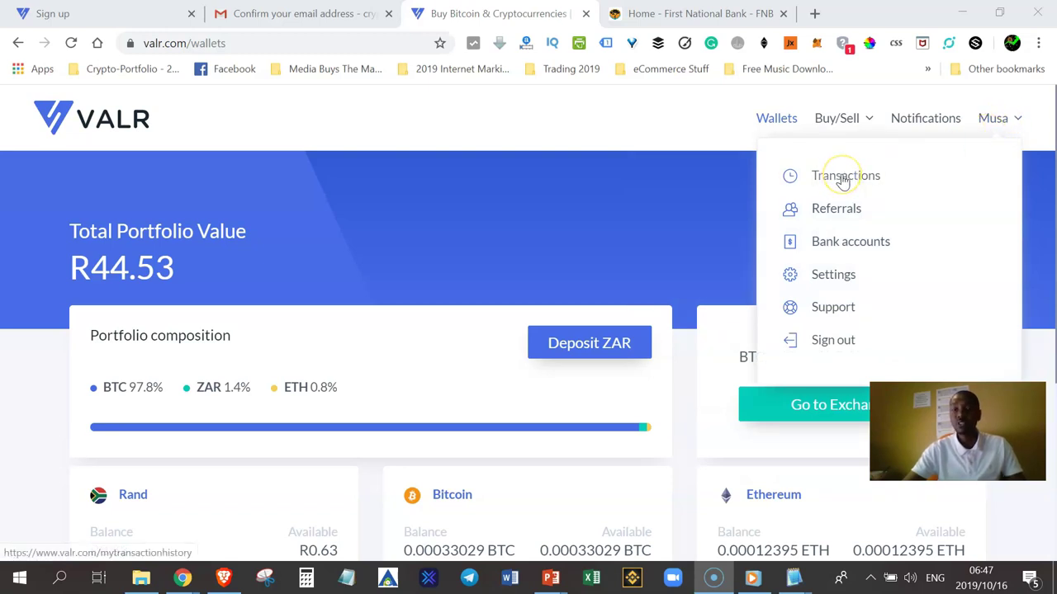
{"action": "left_click", "coordinate": [834, 213]}
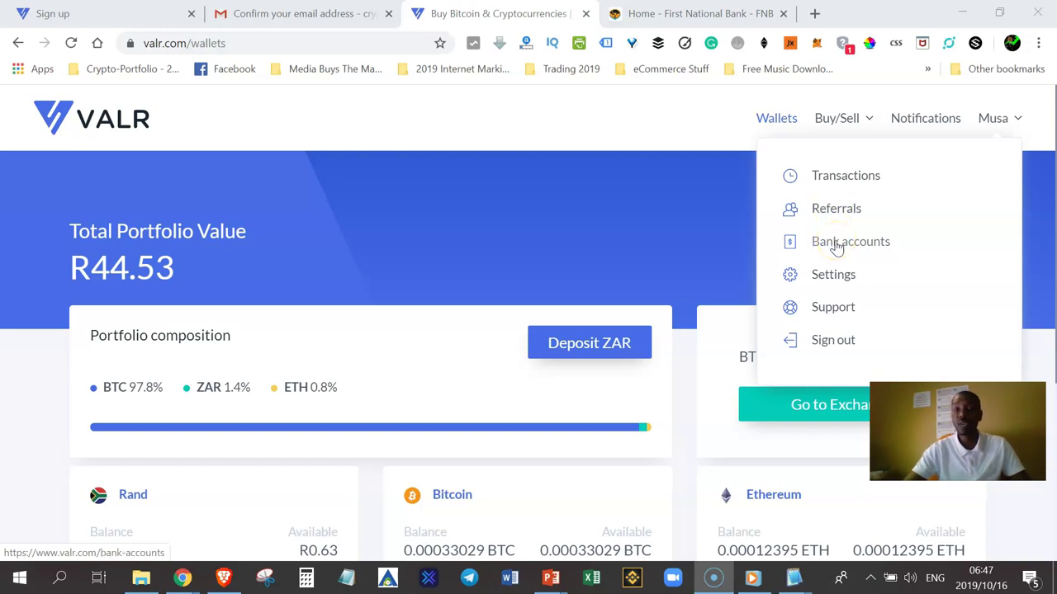
{"action": "left_click", "coordinate": [836, 243]}
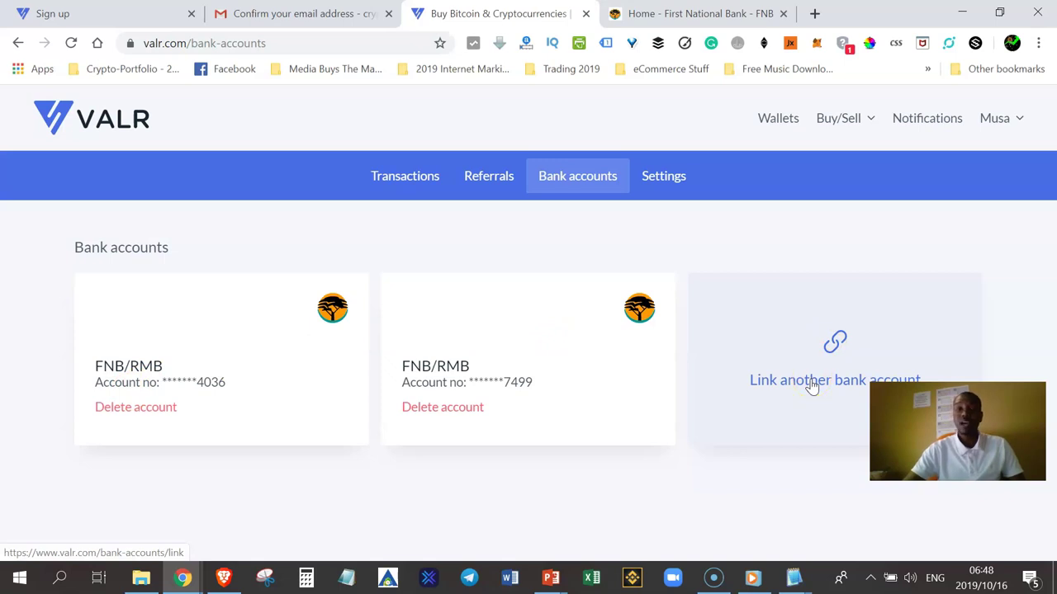
Step: Review the account's latest transactions
{"action": "left_click", "coordinate": [403, 185]}
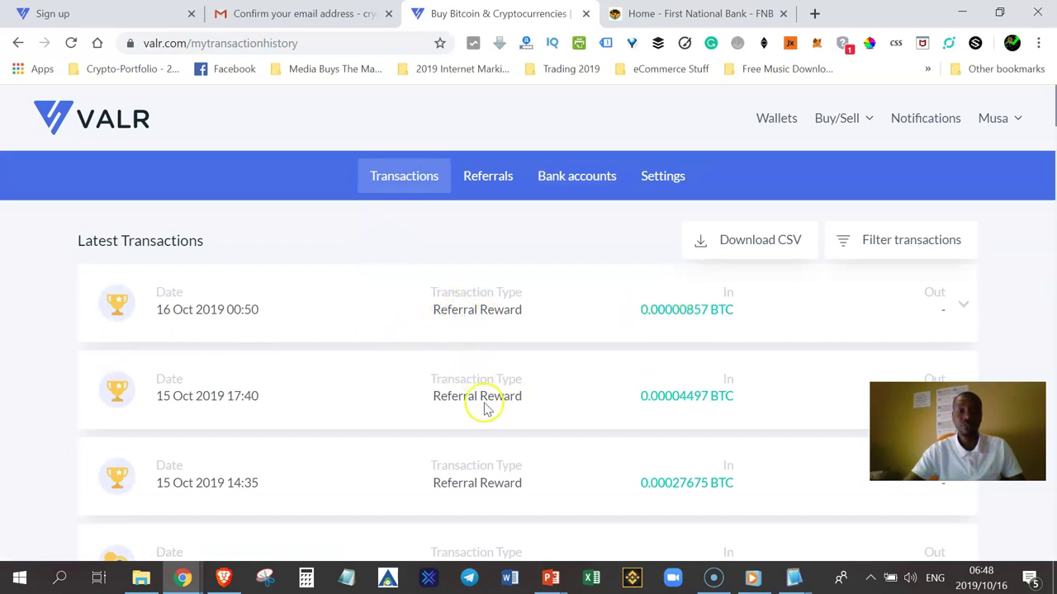
{"action": "scroll", "coordinate": [486, 409], "scroll_direction": "down", "scroll_amount": 1}
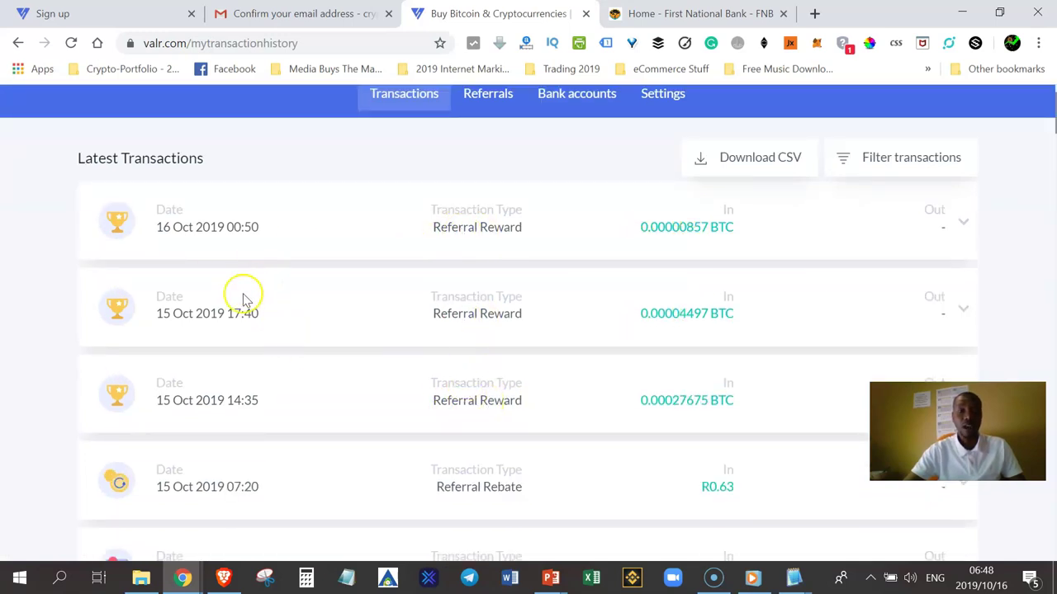
{"action": "scroll", "coordinate": [242, 313], "scroll_direction": "down", "scroll_amount": 2}
{"action": "scroll", "coordinate": [248, 322], "scroll_direction": "up", "scroll_amount": 3}
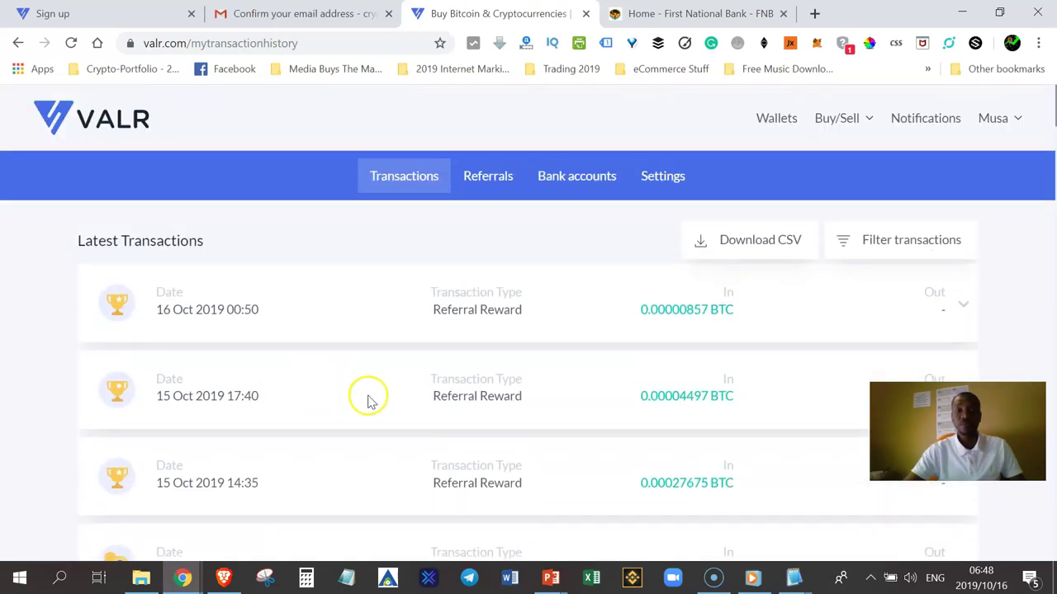
Step: View the referral programme page and open the account's general settings
{"action": "left_click", "coordinate": [486, 183]}
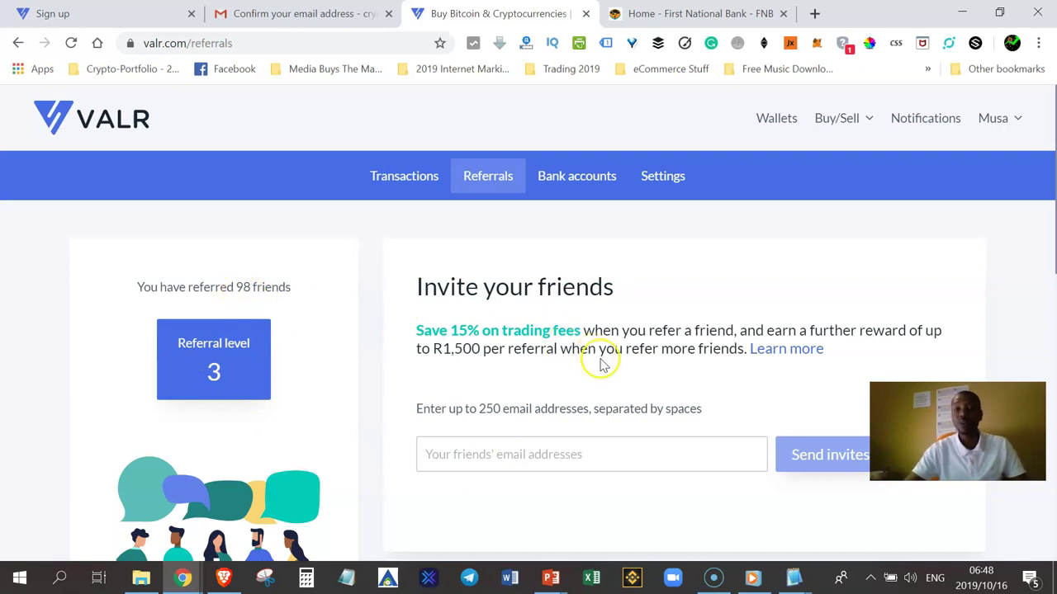
{"action": "left_click", "coordinate": [651, 181]}
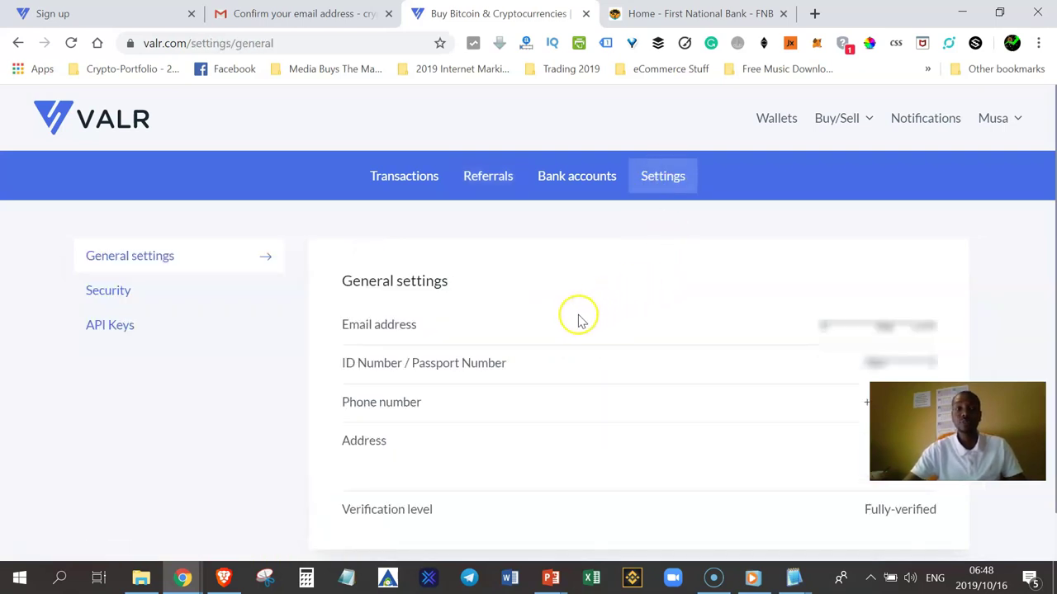
Step: Look over the general settings, then open the security settings and review the password and two-factor authentication options
{"action": "scroll", "coordinate": [581, 318], "scroll_direction": "down", "scroll_amount": 1}
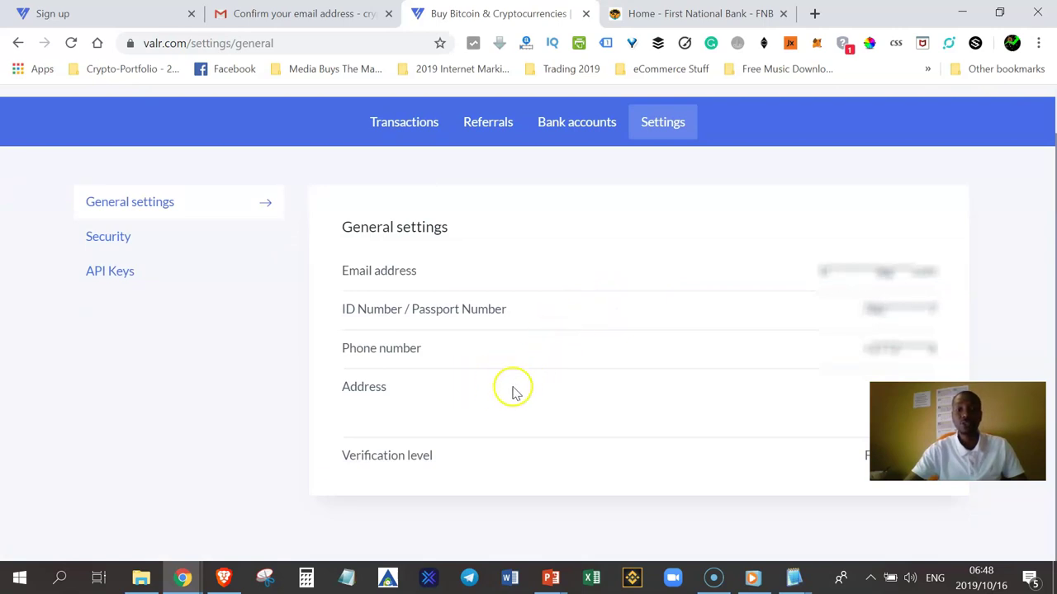
{"action": "left_click", "coordinate": [110, 240]}
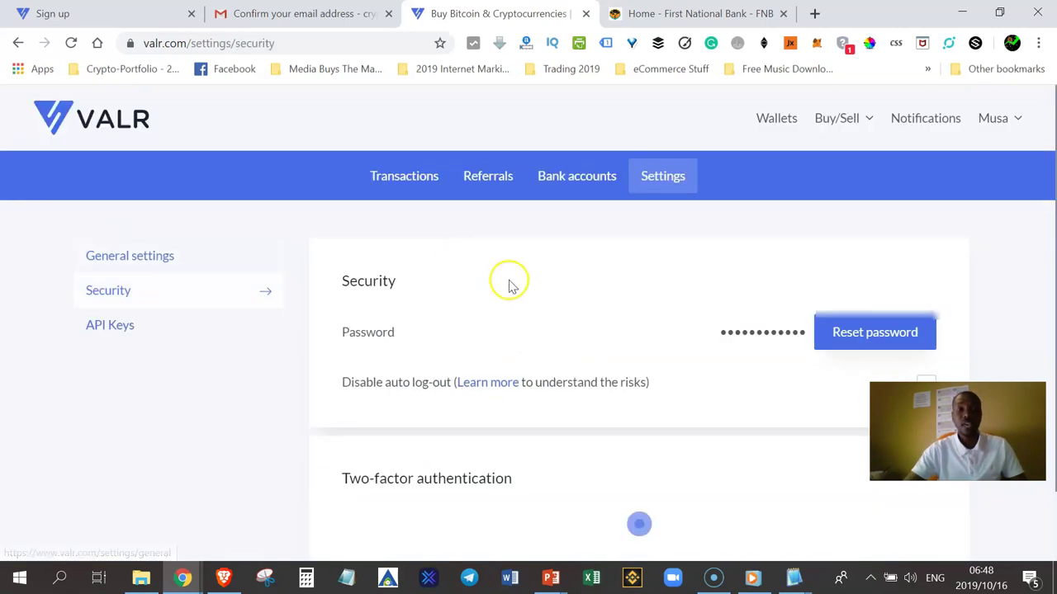
{"action": "scroll", "coordinate": [672, 402], "scroll_direction": "down", "scroll_amount": 2}
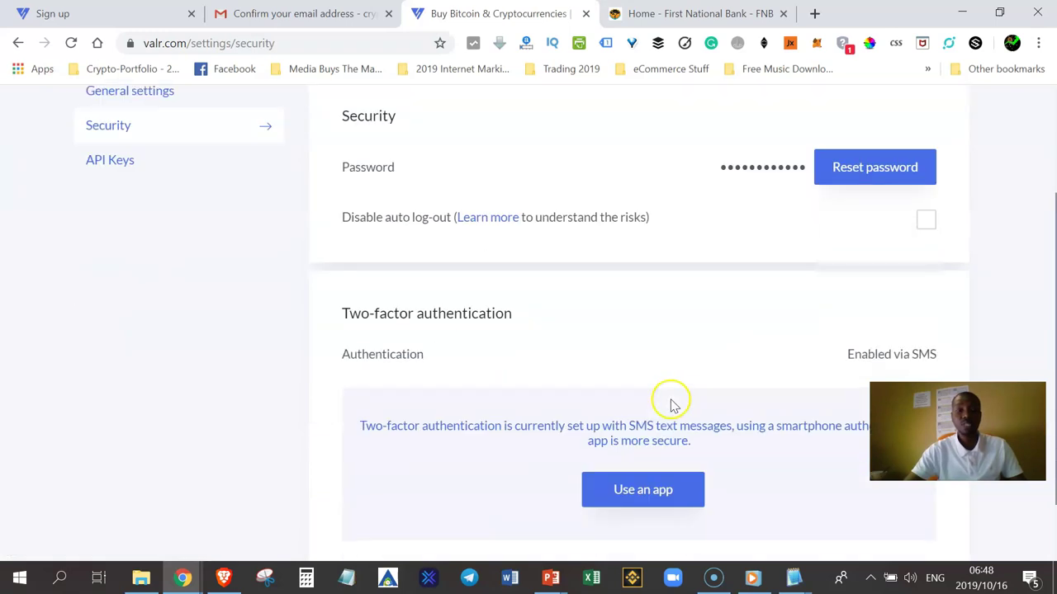
{"action": "scroll", "coordinate": [552, 380], "scroll_direction": "down", "scroll_amount": 1}
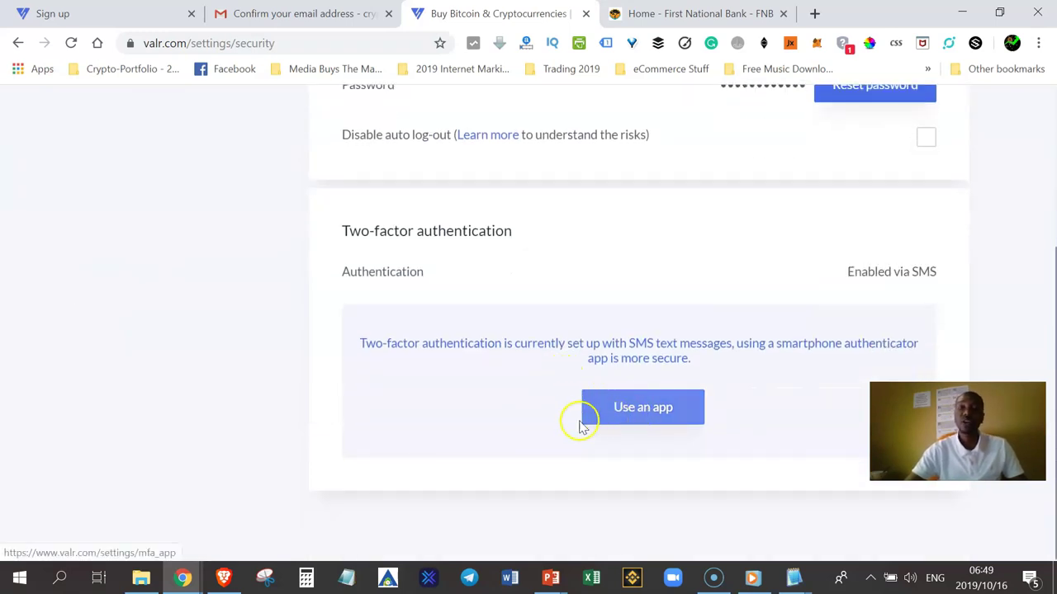
{"action": "scroll", "coordinate": [554, 425], "scroll_direction": "up", "scroll_amount": 1}
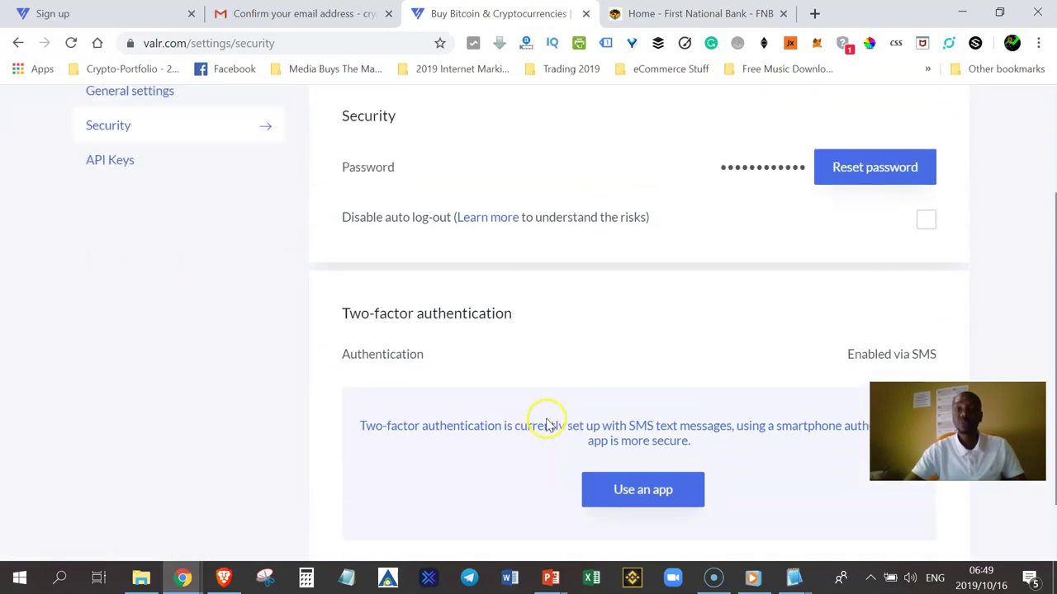
{"action": "scroll", "coordinate": [567, 426], "scroll_direction": "up", "scroll_amount": 2}
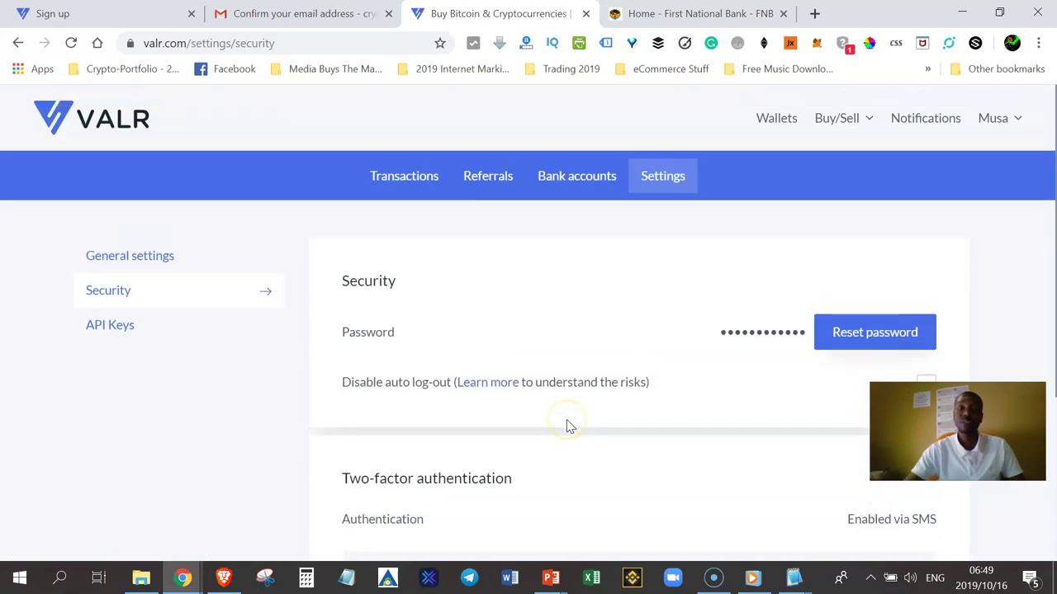
Step: Open the wallets overview and view the ZAR deposit page with the FNB/RMB bank details and deposit reference
{"action": "left_click", "coordinate": [769, 134]}
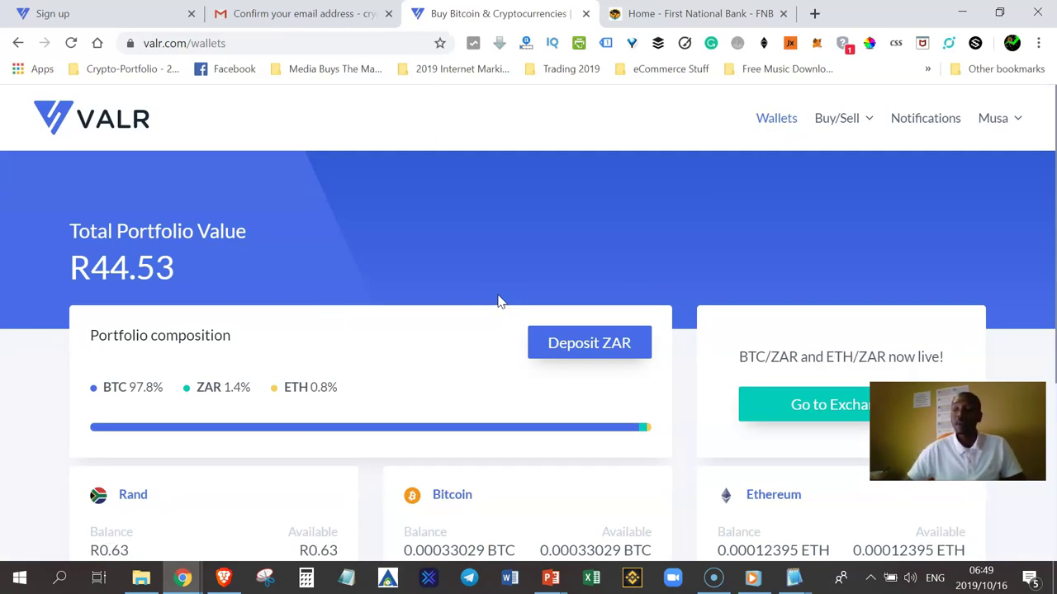
{"action": "scroll", "coordinate": [537, 280], "scroll_direction": "down", "scroll_amount": 1}
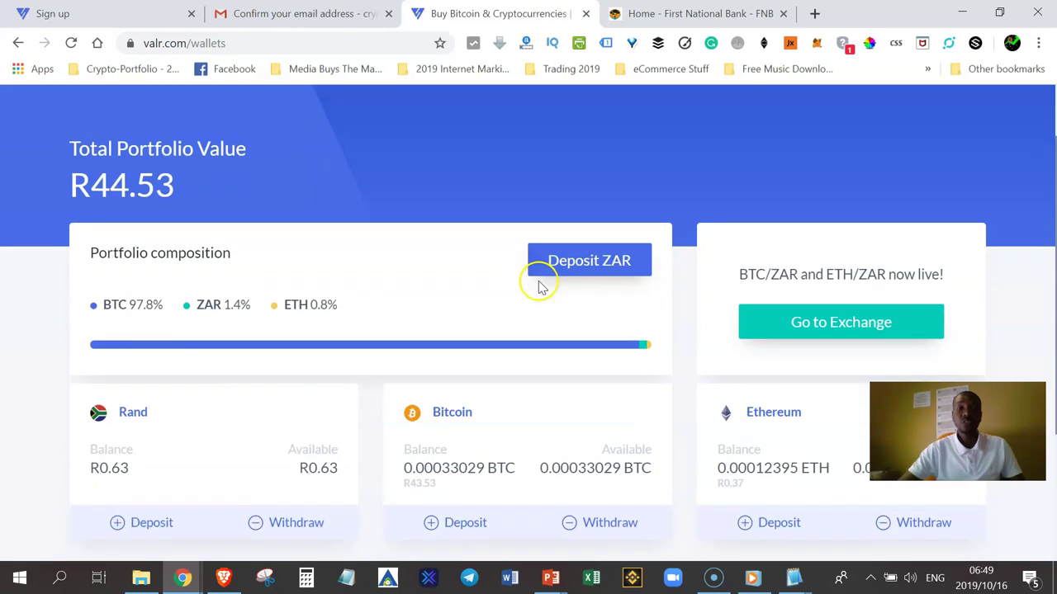
{"action": "left_click", "coordinate": [588, 267]}
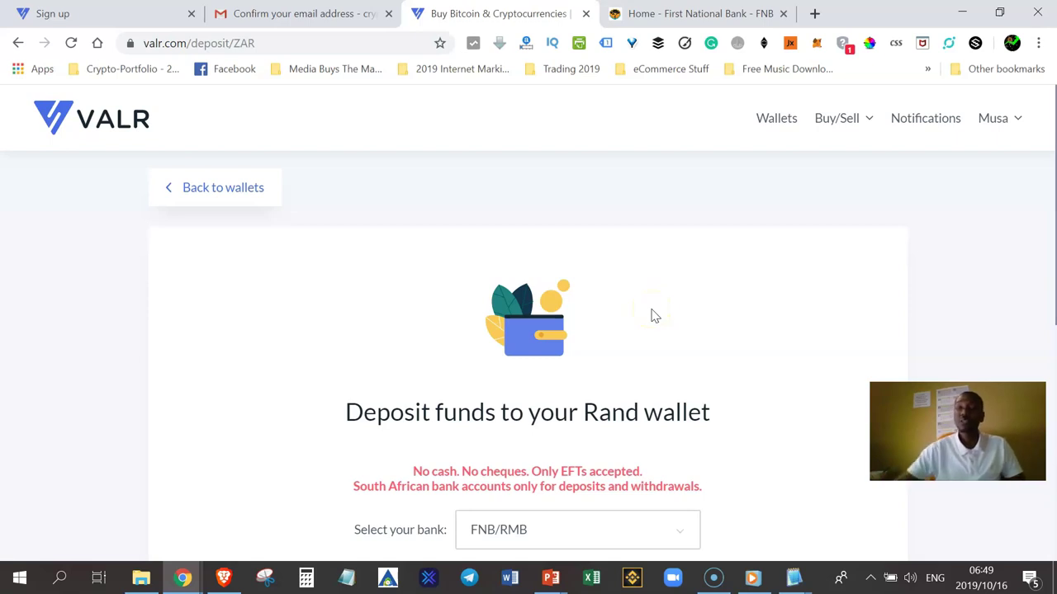
{"action": "scroll", "coordinate": [780, 272], "scroll_direction": "down", "scroll_amount": 1}
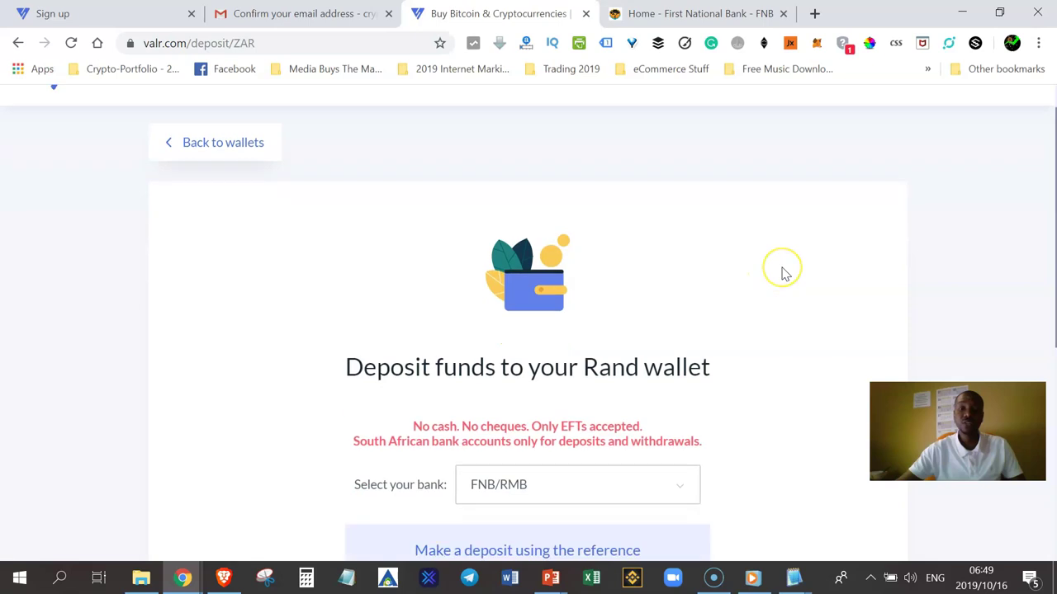
{"action": "scroll", "coordinate": [782, 273], "scroll_direction": "down", "scroll_amount": 3}
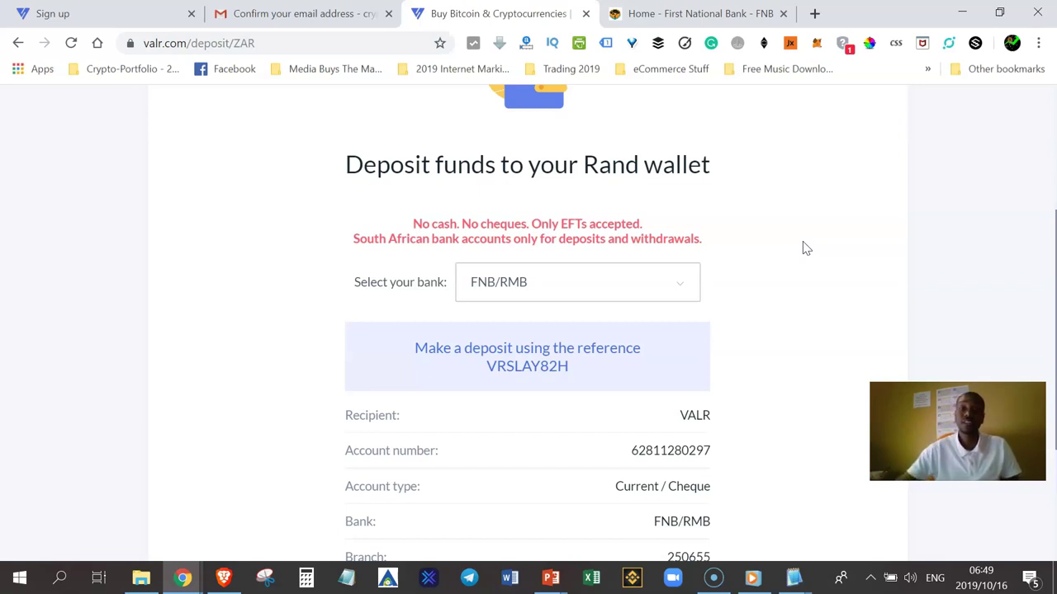
{"action": "scroll", "coordinate": [806, 248], "scroll_direction": "down", "scroll_amount": 1}
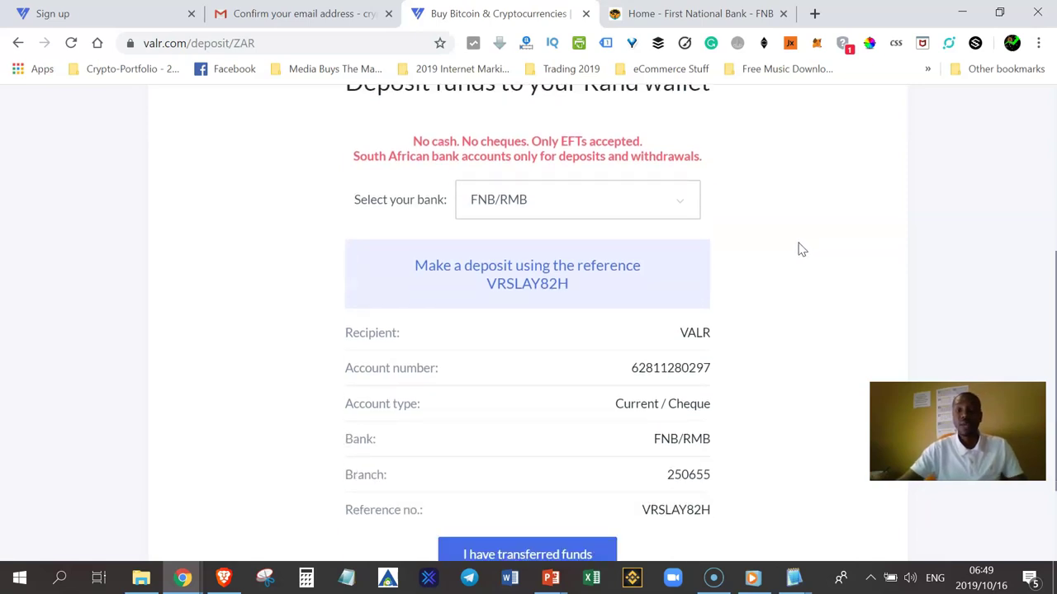
{"action": "scroll", "coordinate": [801, 250], "scroll_direction": "down", "scroll_amount": 1}
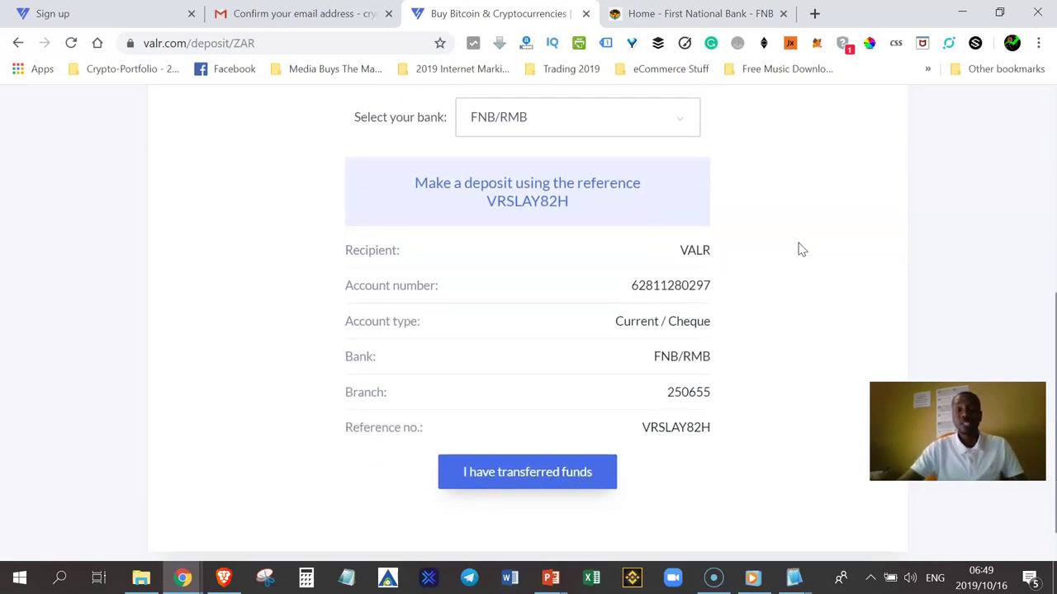
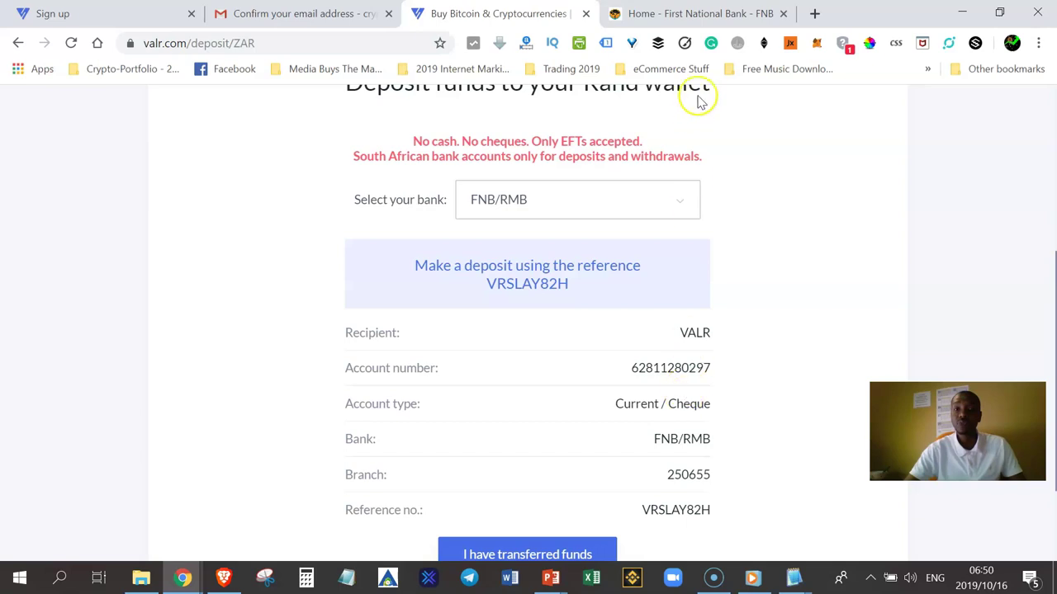
Step: Switch to FNB Online Banking and start a payment from the Smart Account
{"action": "left_click", "coordinate": [696, 14]}
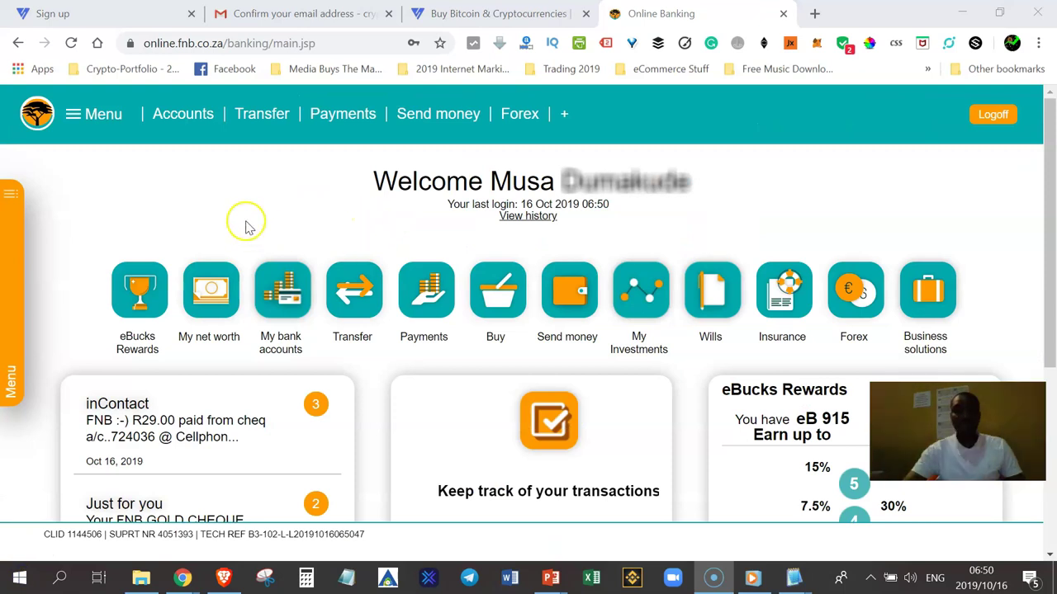
{"action": "left_click", "coordinate": [183, 116]}
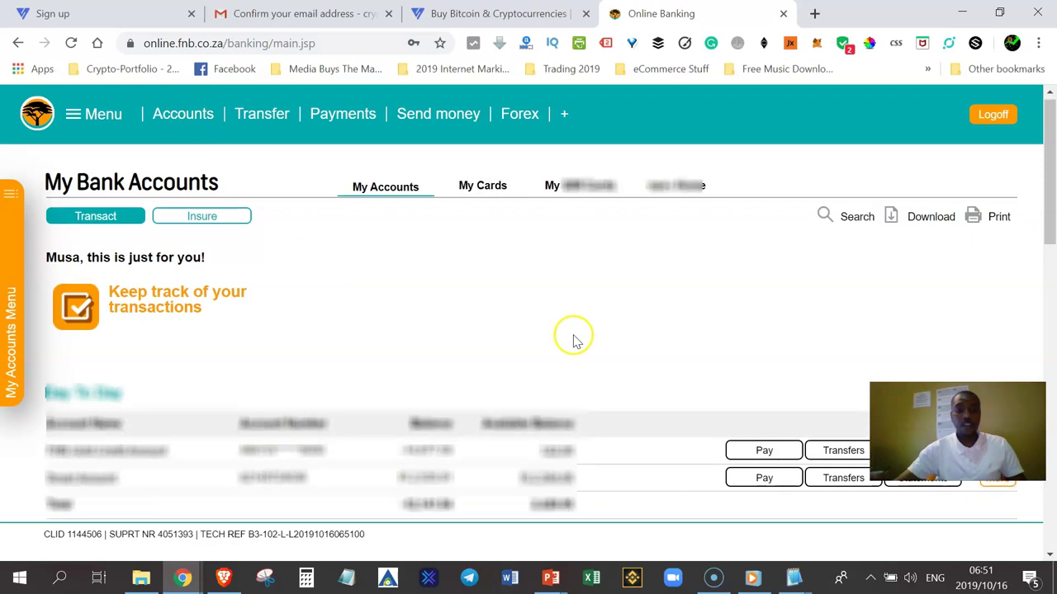
{"action": "scroll", "coordinate": [578, 340], "scroll_direction": "down", "scroll_amount": 1}
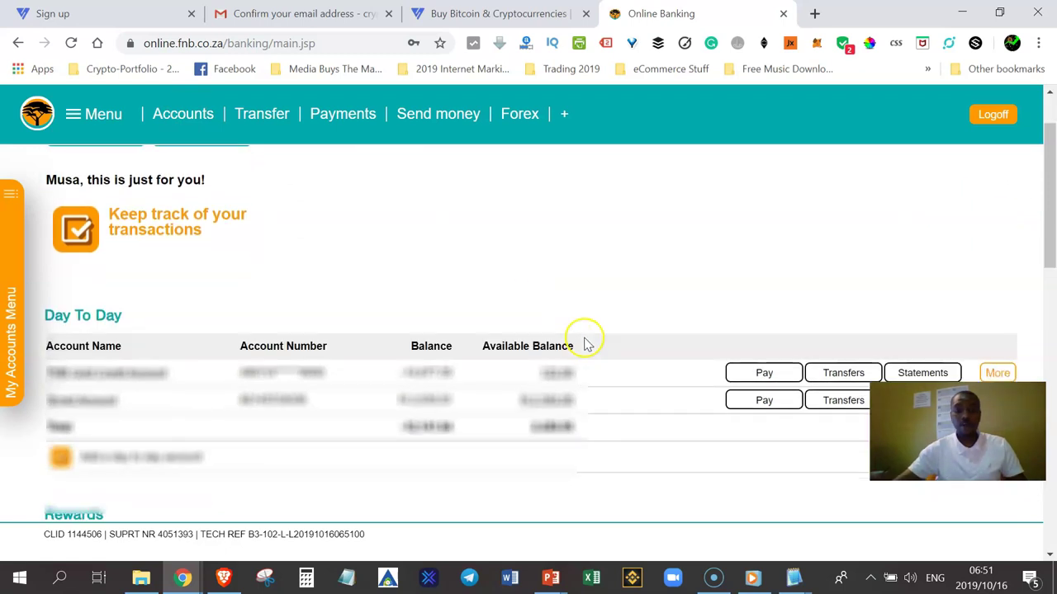
{"action": "left_click", "coordinate": [764, 401]}
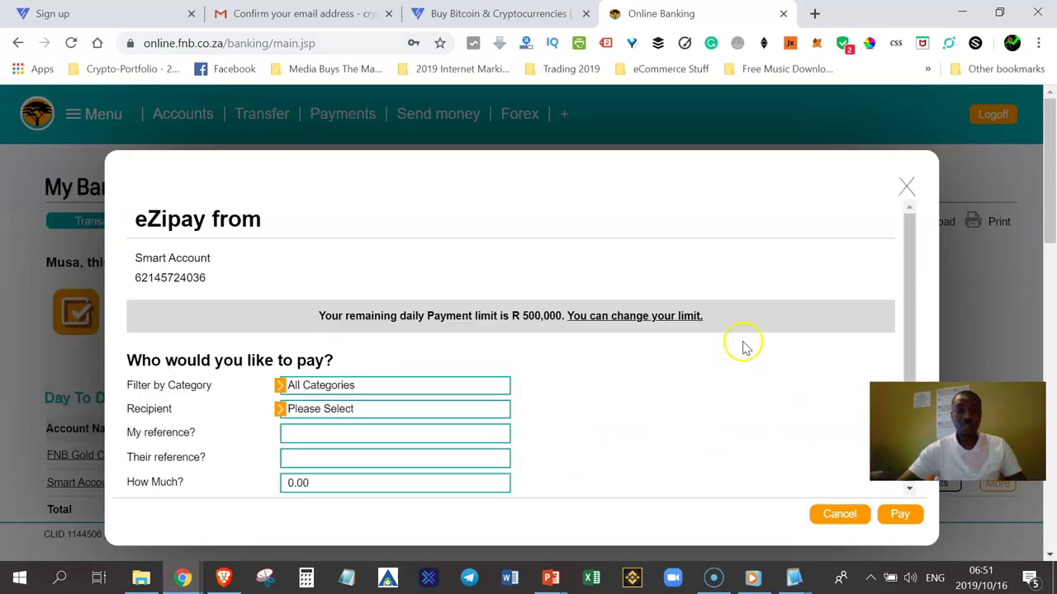
Step: Choose Valr Crypto Exchange as the recipient of the payment
{"action": "left_click", "coordinate": [326, 410]}
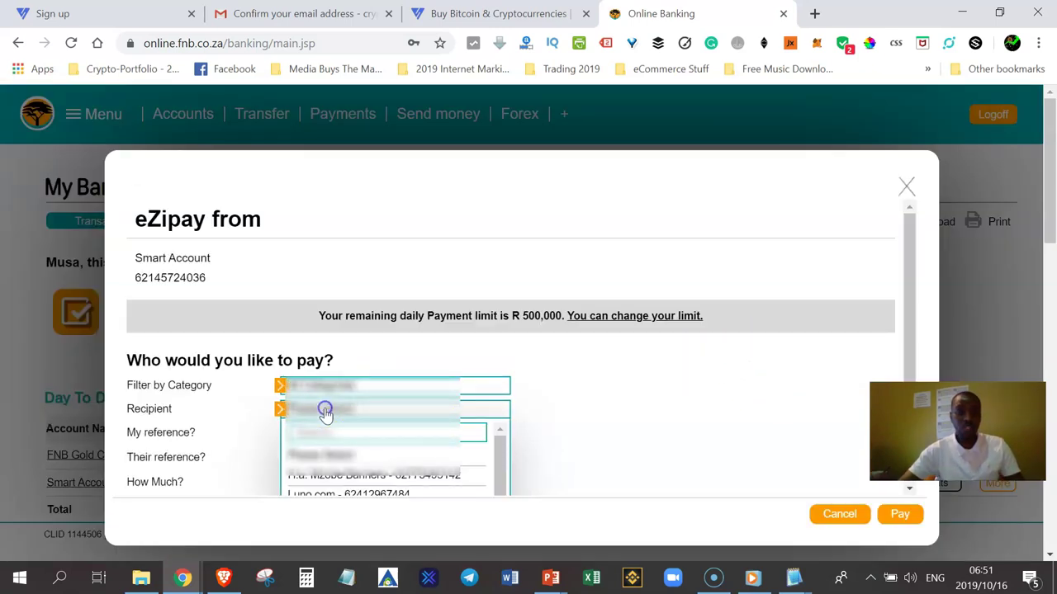
{"action": "scroll", "coordinate": [499, 452], "scroll_direction": "down", "scroll_amount": 5}
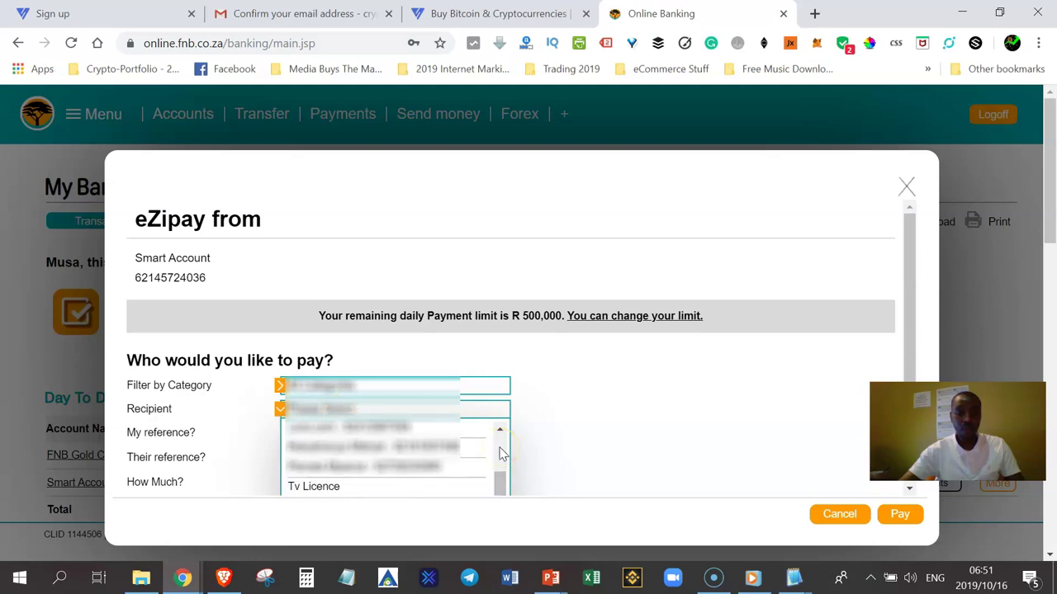
{"action": "scroll", "coordinate": [499, 453], "scroll_direction": "down", "scroll_amount": 2}
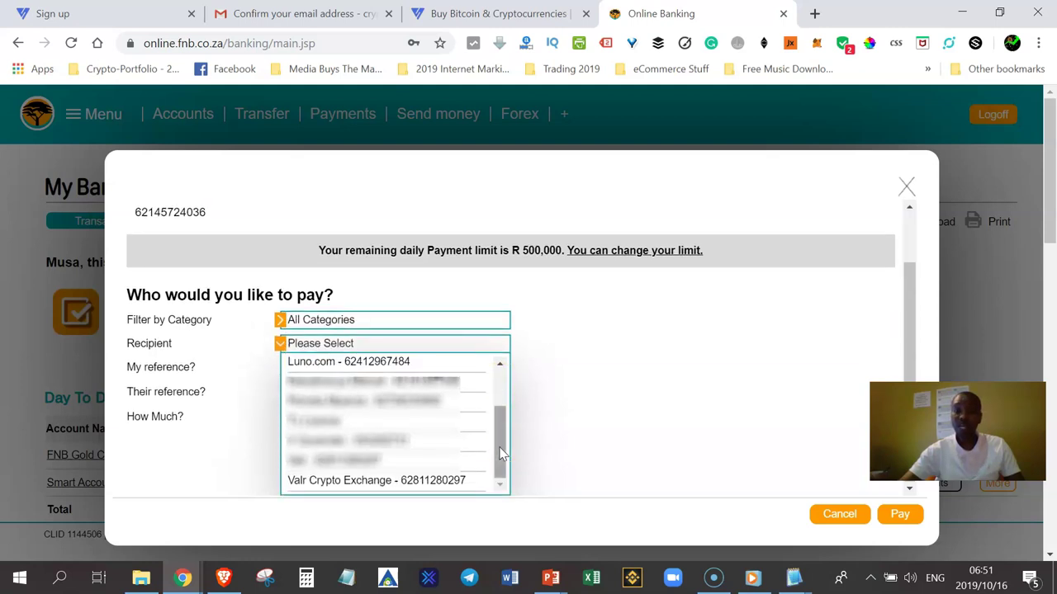
{"action": "scroll", "coordinate": [499, 453], "scroll_direction": "down", "scroll_amount": 2}
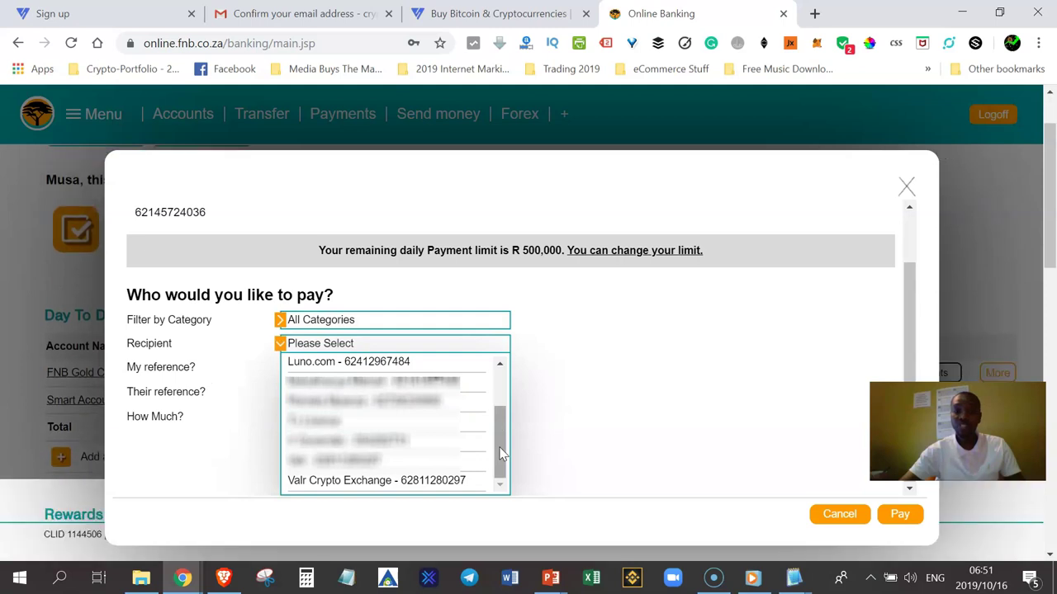
{"action": "left_click", "coordinate": [363, 480]}
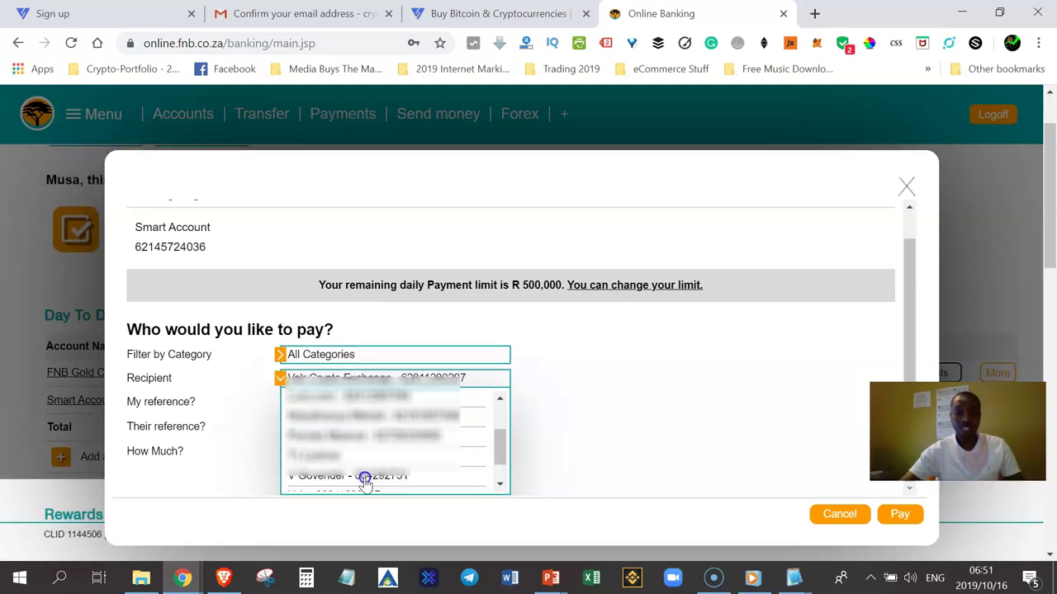
{"action": "scroll", "coordinate": [737, 361], "scroll_direction": "down", "scroll_amount": 2}
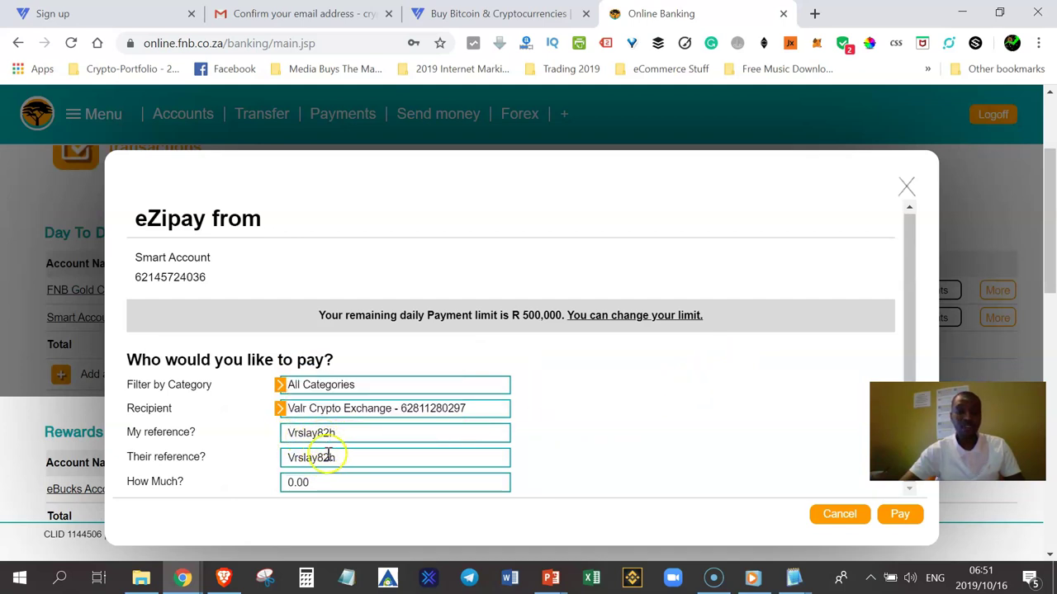
Step: Check the payment reference against the VALR deposit page and set the payment amount to 500 in FNB Online Banking
{"action": "left_click", "coordinate": [538, 14]}
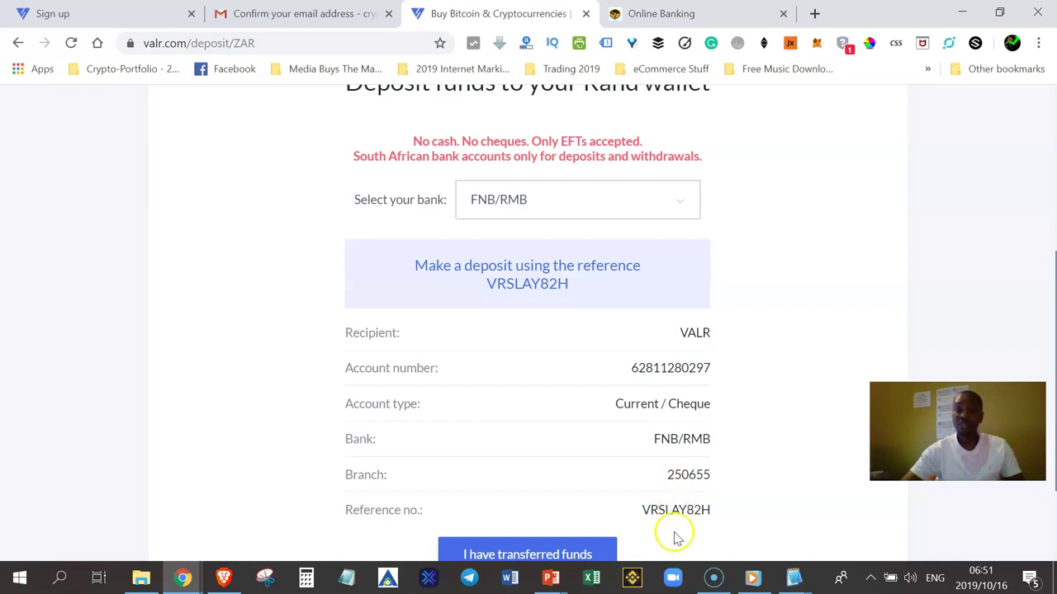
{"action": "left_click", "coordinate": [677, 11]}
{"action": "left_click", "coordinate": [340, 482]}
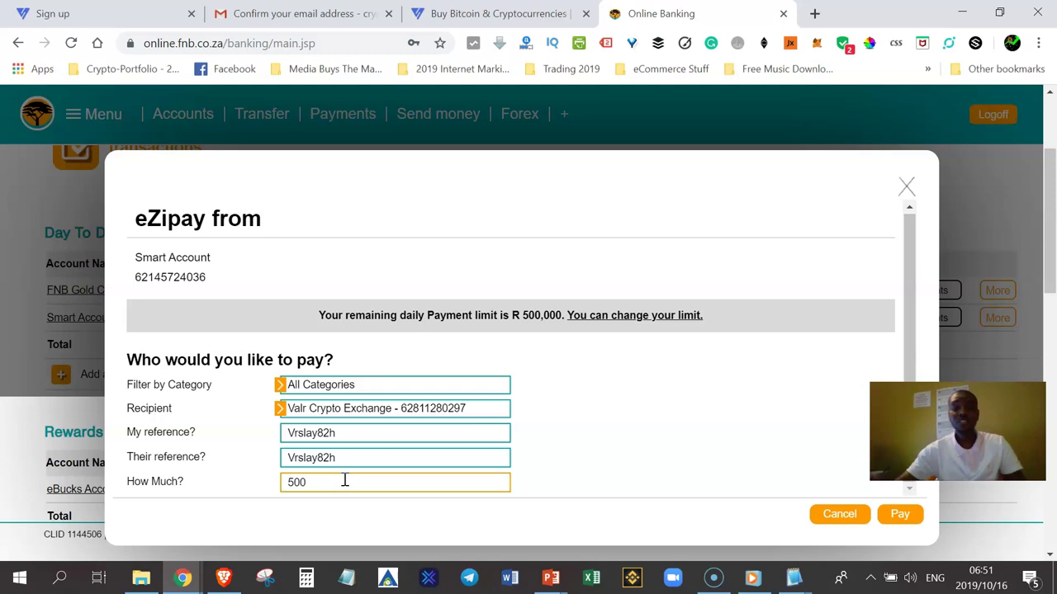
Step: Submit and confirm the payment to Valr Crypto Exchange, then finish the transaction
{"action": "left_click", "coordinate": [900, 515]}
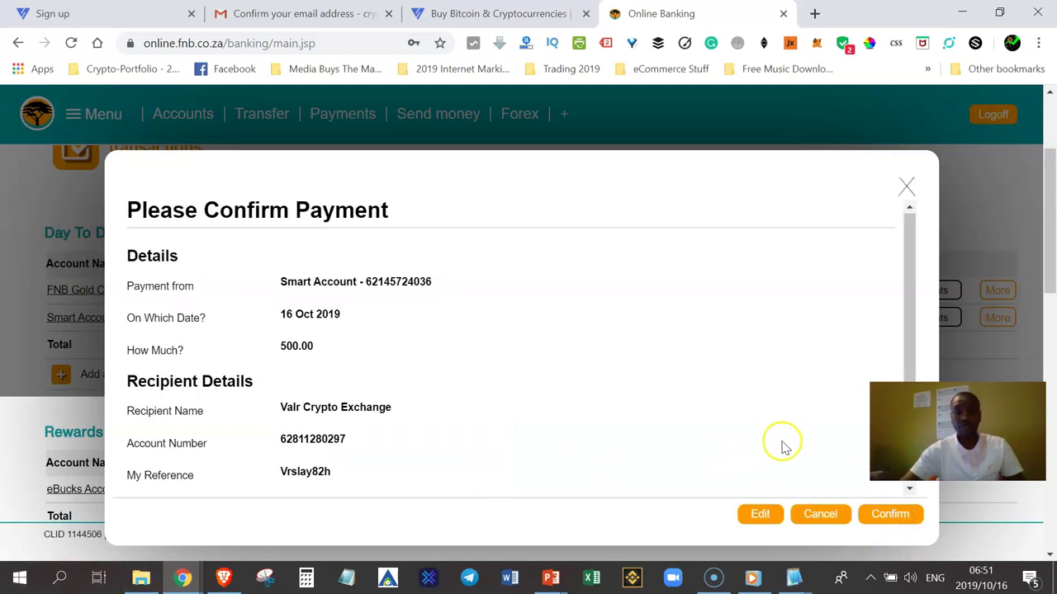
{"action": "left_click", "coordinate": [891, 514]}
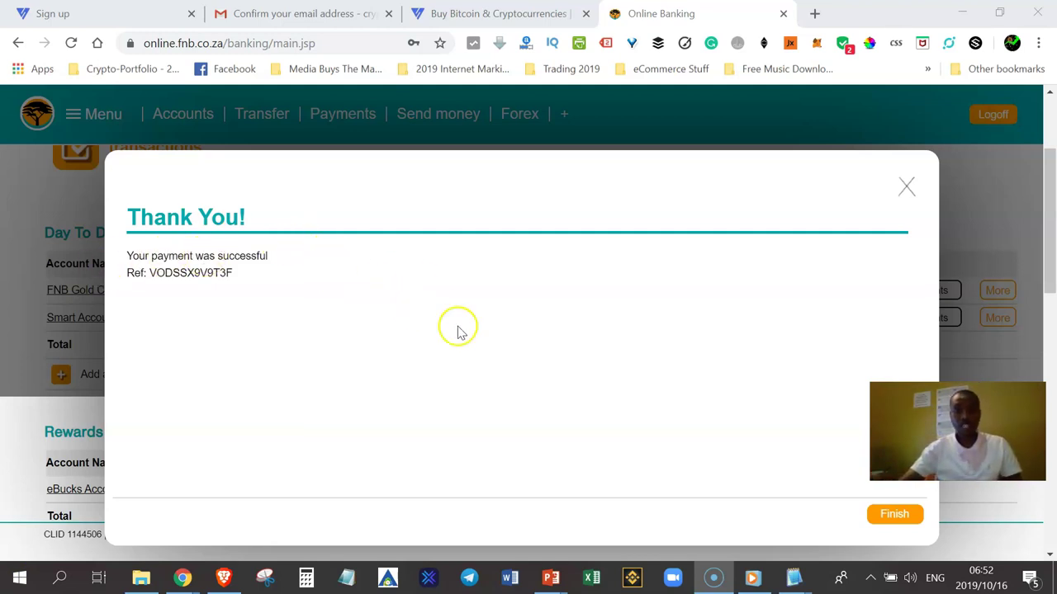
{"action": "left_click", "coordinate": [898, 515]}
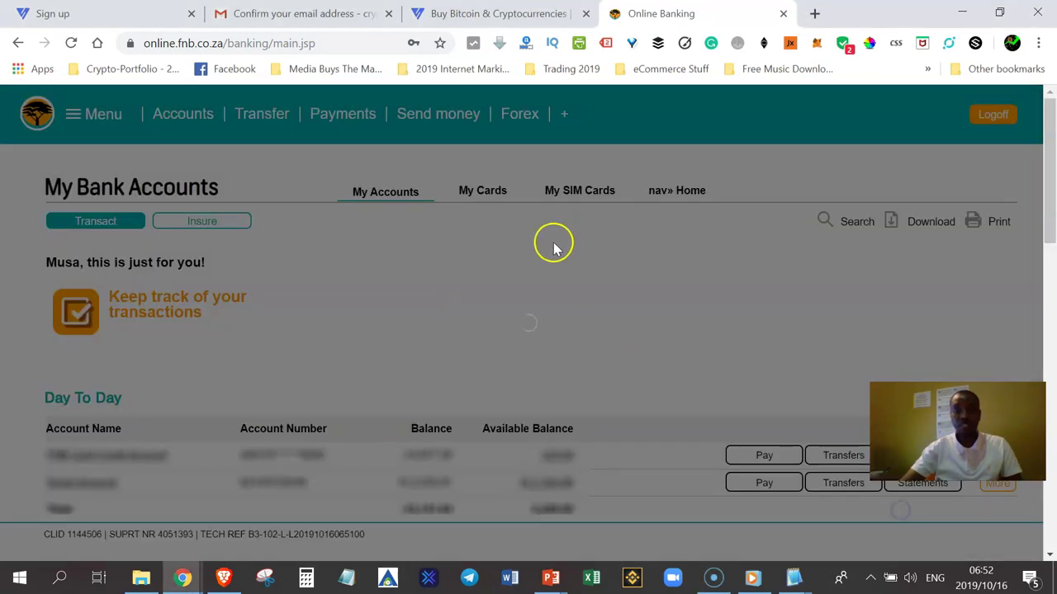
Step: Return to VALR and view the portfolio value and the Rand, Bitcoin and Ethereum balances in the wallets overview
{"action": "left_click", "coordinate": [521, 14]}
{"action": "scroll", "coordinate": [797, 217], "scroll_direction": "up", "scroll_amount": 4}
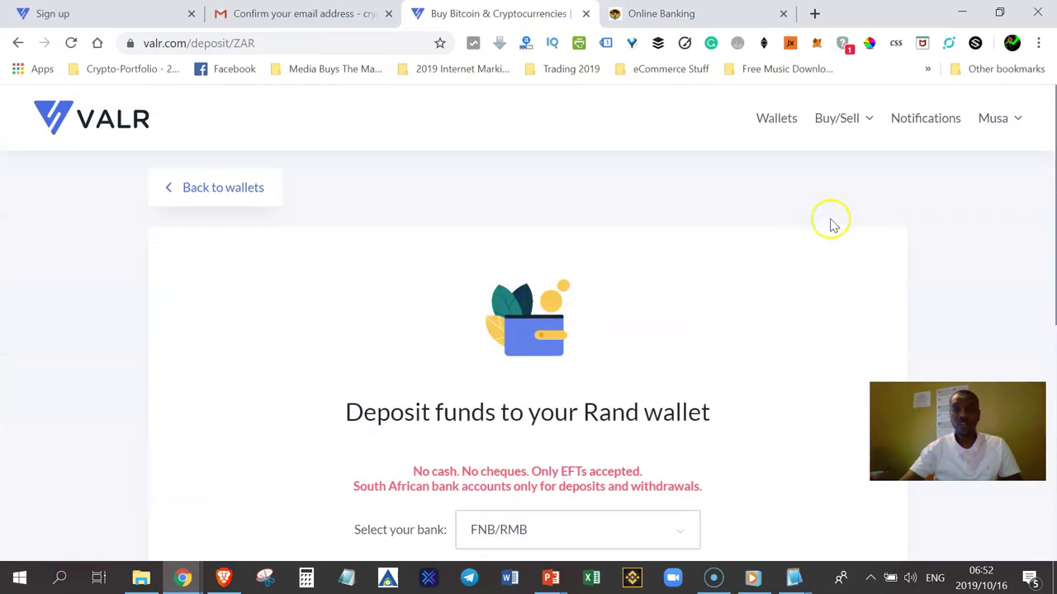
{"action": "left_click", "coordinate": [774, 119]}
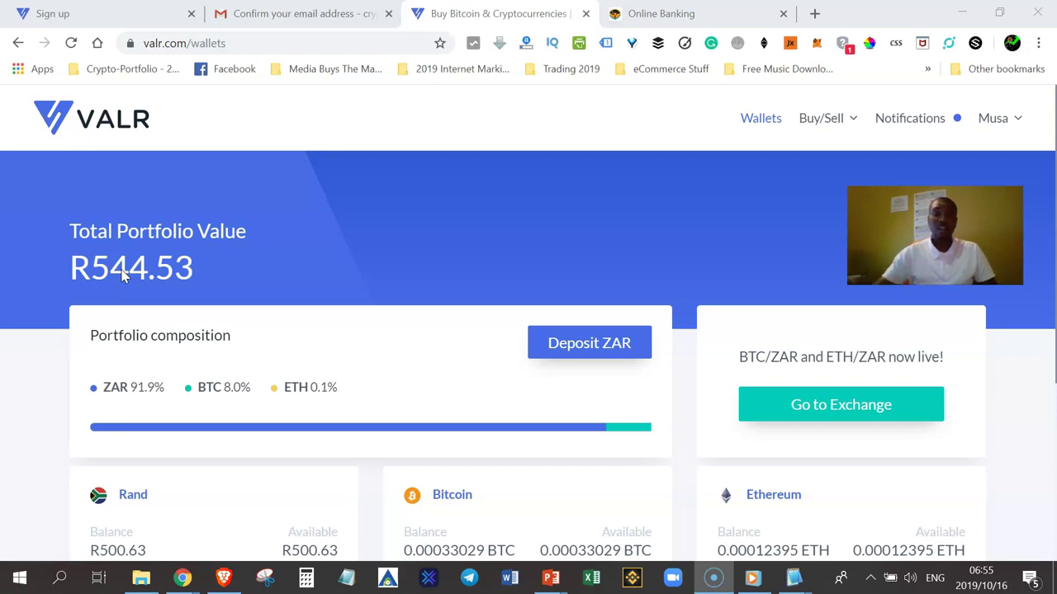
{"action": "scroll", "coordinate": [278, 344], "scroll_direction": "down", "scroll_amount": 2}
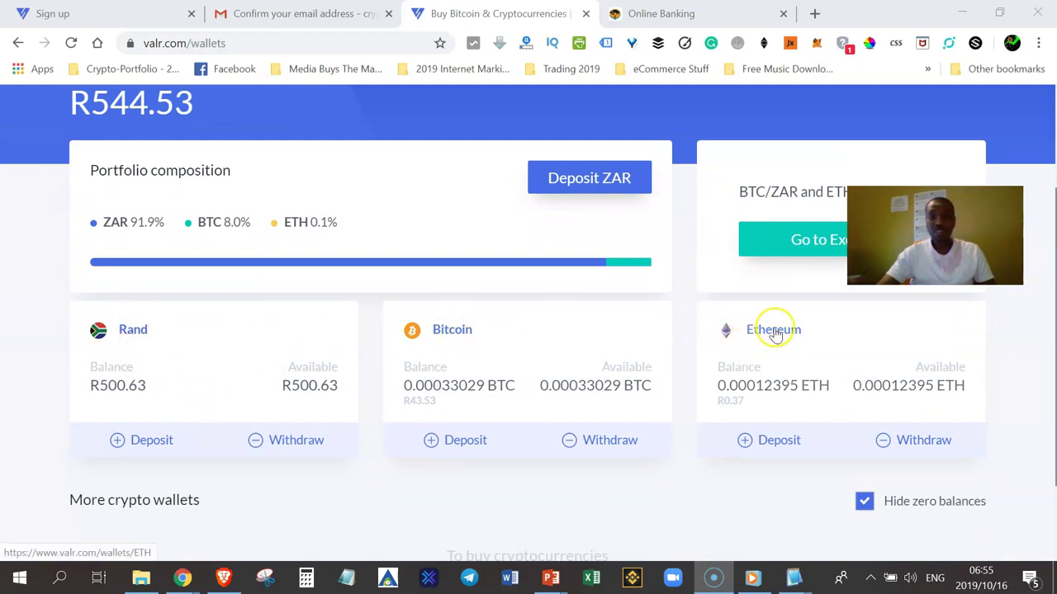
Step: Open the markets from the wallets overview and look through the cryptocurrencies that can be traded with Bitcoin
{"action": "scroll", "coordinate": [771, 333], "scroll_direction": "down", "scroll_amount": 2}
{"action": "left_click", "coordinate": [551, 477]}
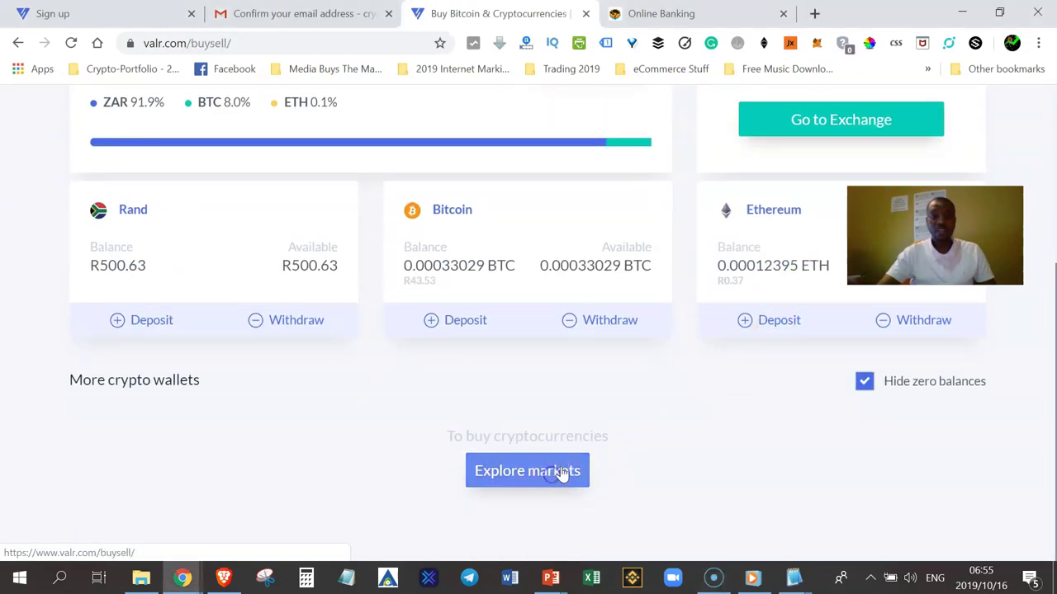
{"action": "scroll", "coordinate": [706, 423], "scroll_direction": "down", "scroll_amount": 2}
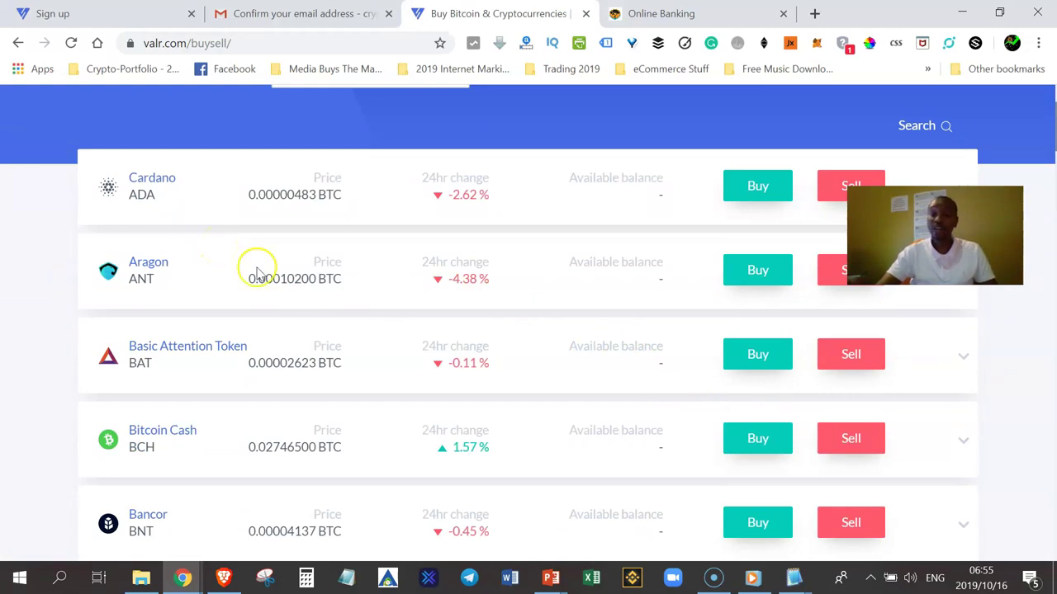
{"action": "scroll", "coordinate": [289, 304], "scroll_direction": "up", "scroll_amount": 2}
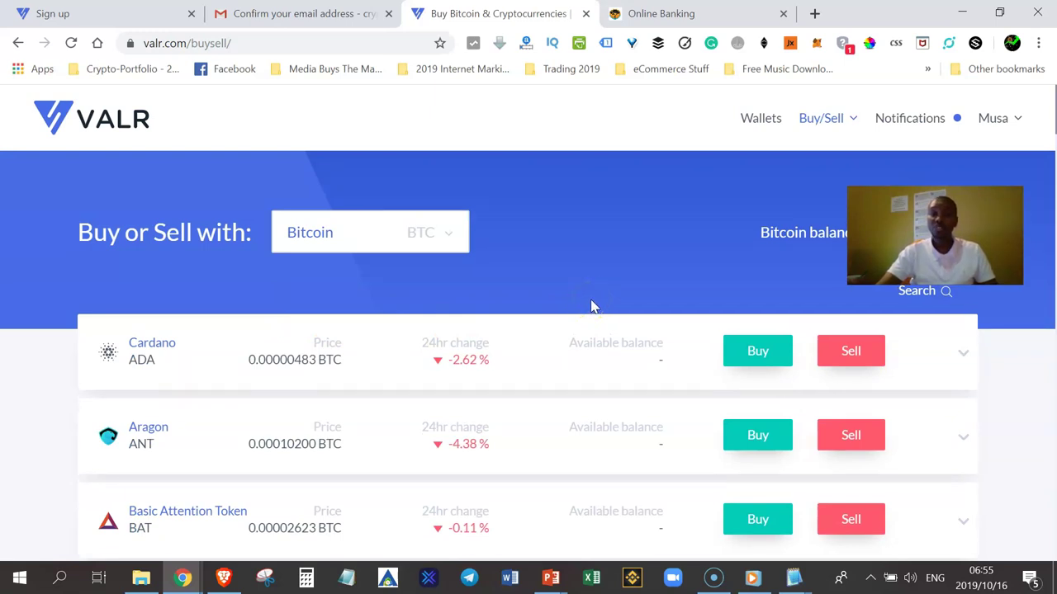
Step: Check the total portfolio value in the wallets, then open Simple Buy/Sell and list the cryptocurrencies that trade with Rand
{"action": "left_click", "coordinate": [756, 118]}
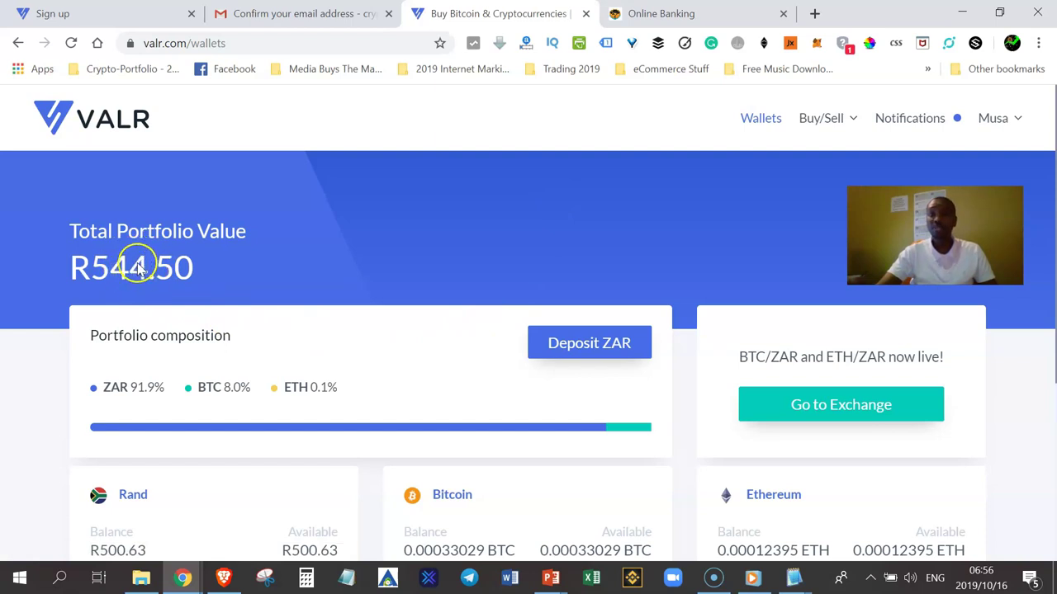
{"action": "left_click", "coordinate": [830, 121]}
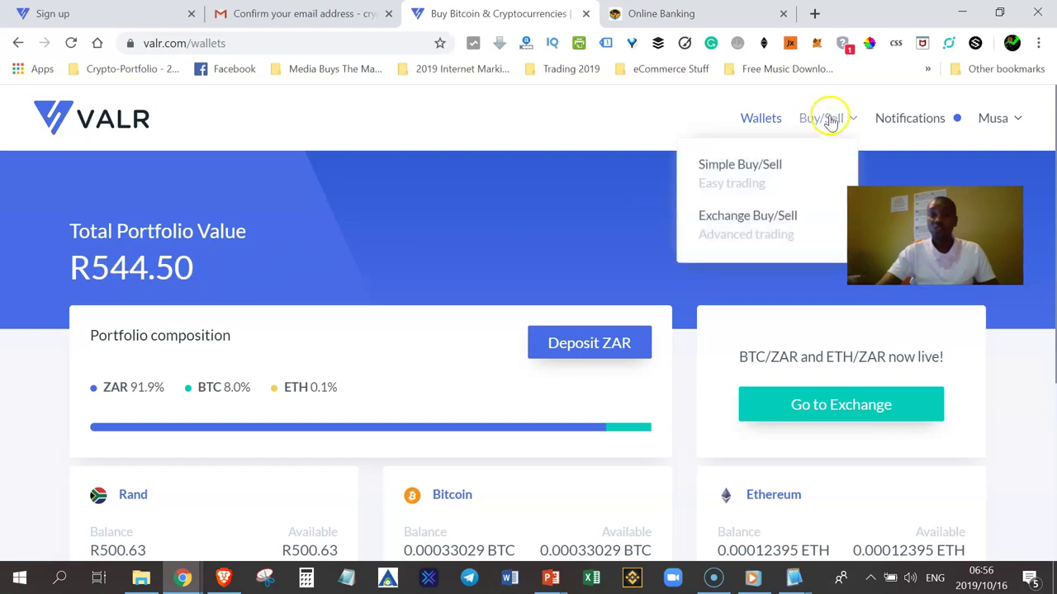
{"action": "left_click", "coordinate": [731, 167]}
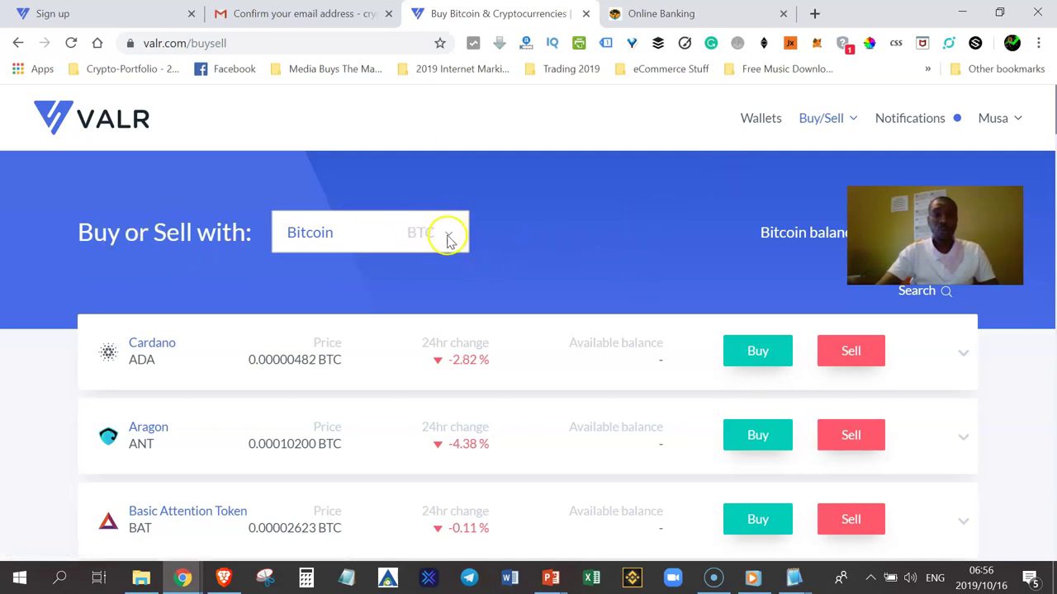
{"action": "left_click", "coordinate": [447, 237]}
{"action": "left_click", "coordinate": [305, 359]}
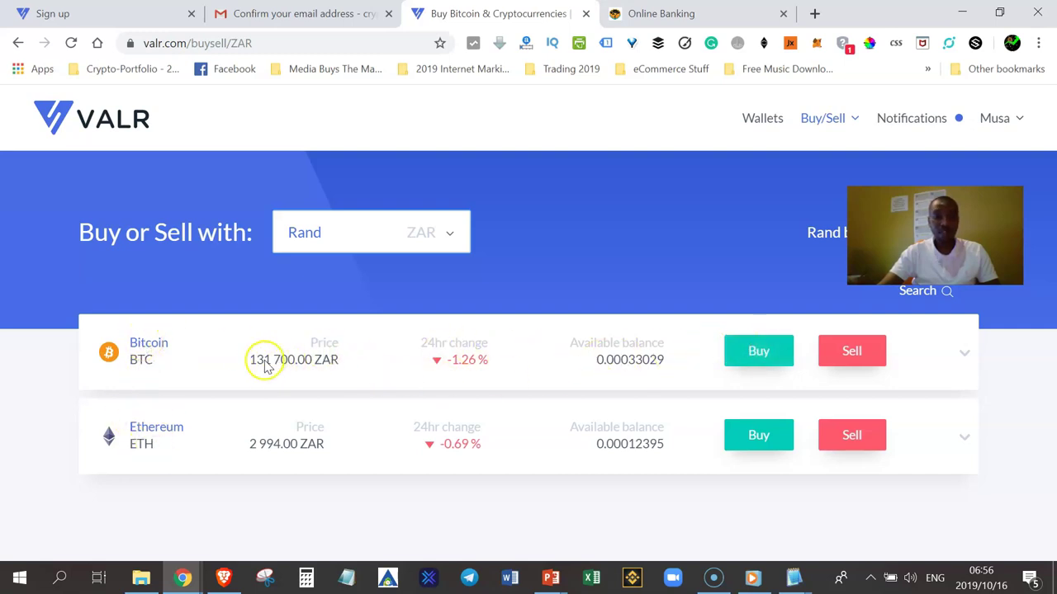
Step: Buy Bitcoin with the maximum available rand amount of 500.63 ZAR, reviewing and confirming the order until it is closed
{"action": "left_click", "coordinate": [757, 352]}
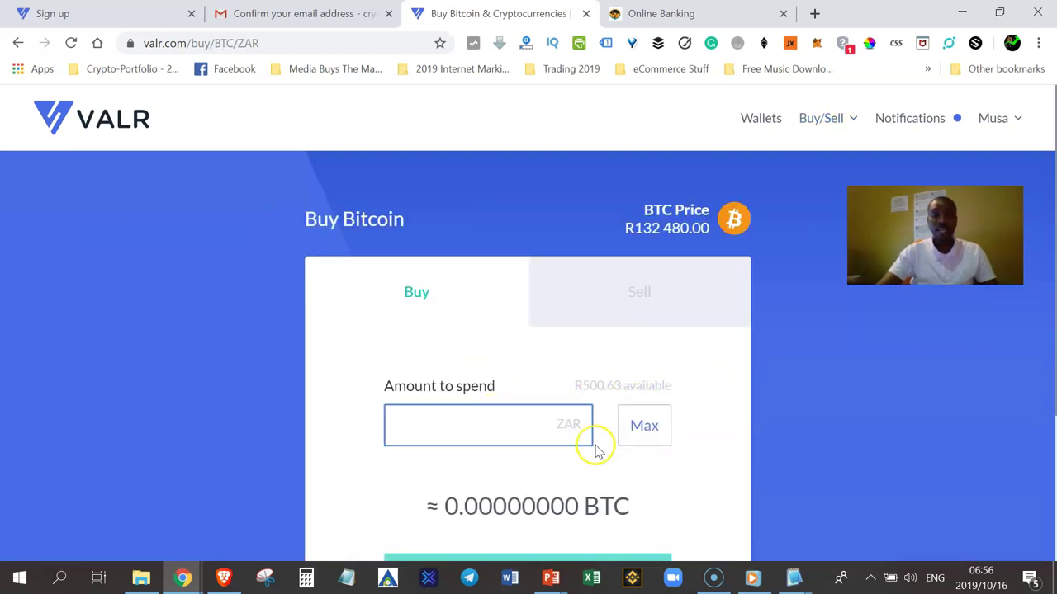
{"action": "left_click", "coordinate": [651, 433]}
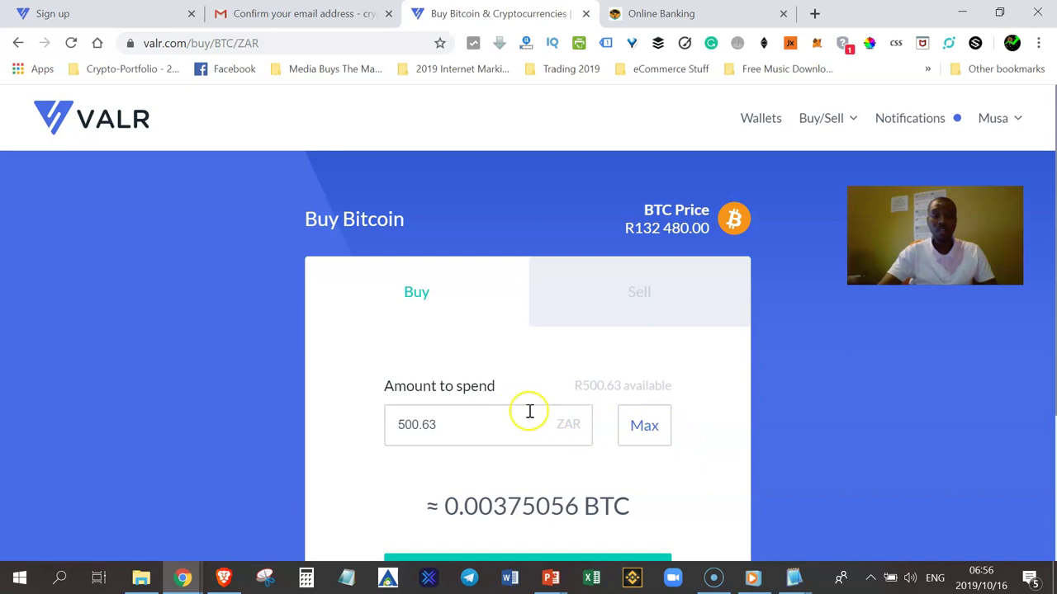
{"action": "scroll", "coordinate": [672, 420], "scroll_direction": "down", "scroll_amount": 2}
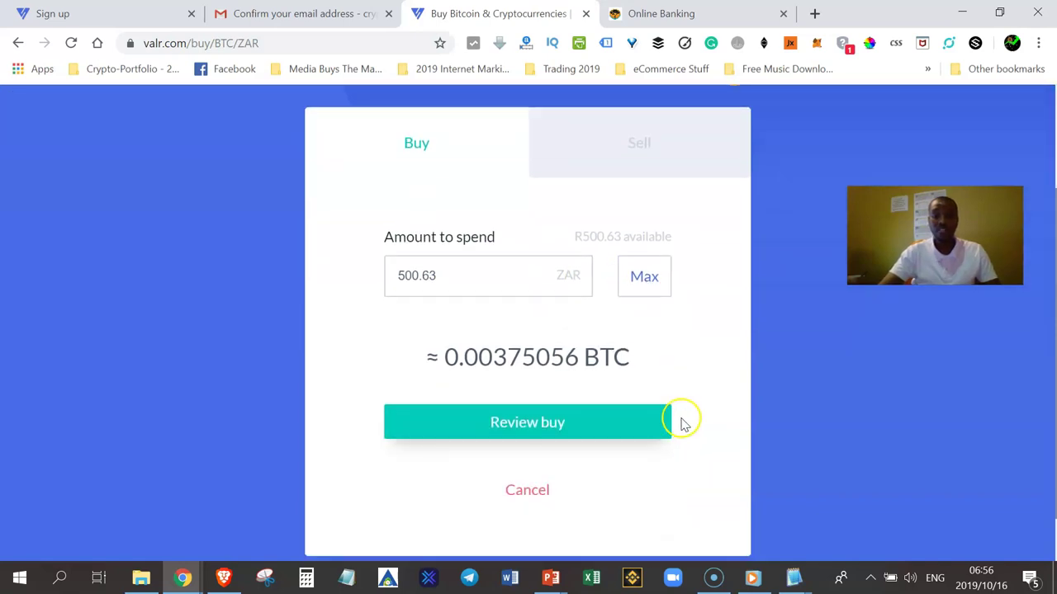
{"action": "left_click", "coordinate": [542, 413]}
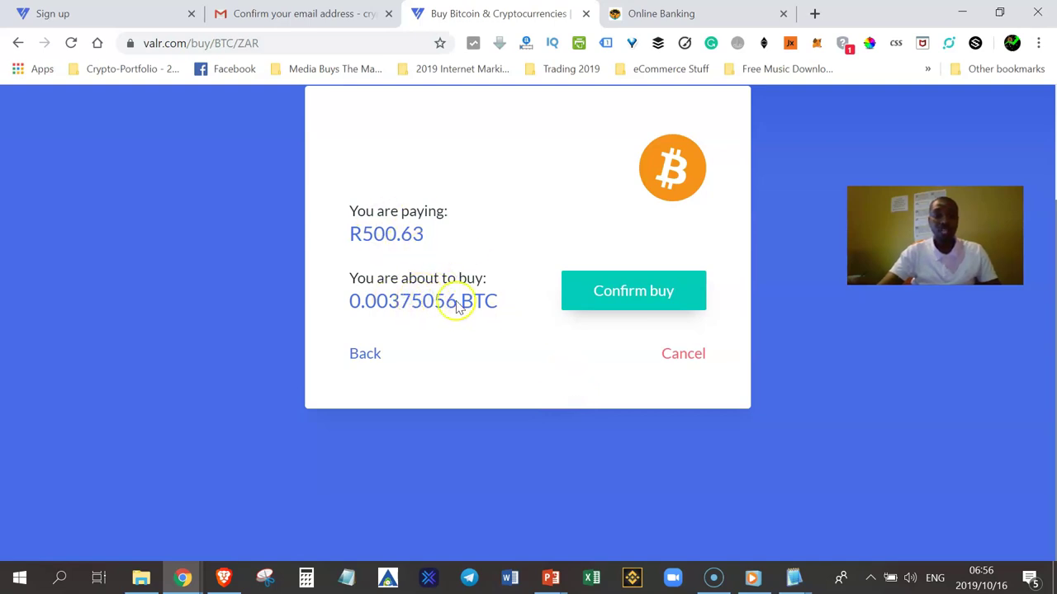
{"action": "left_click", "coordinate": [626, 292]}
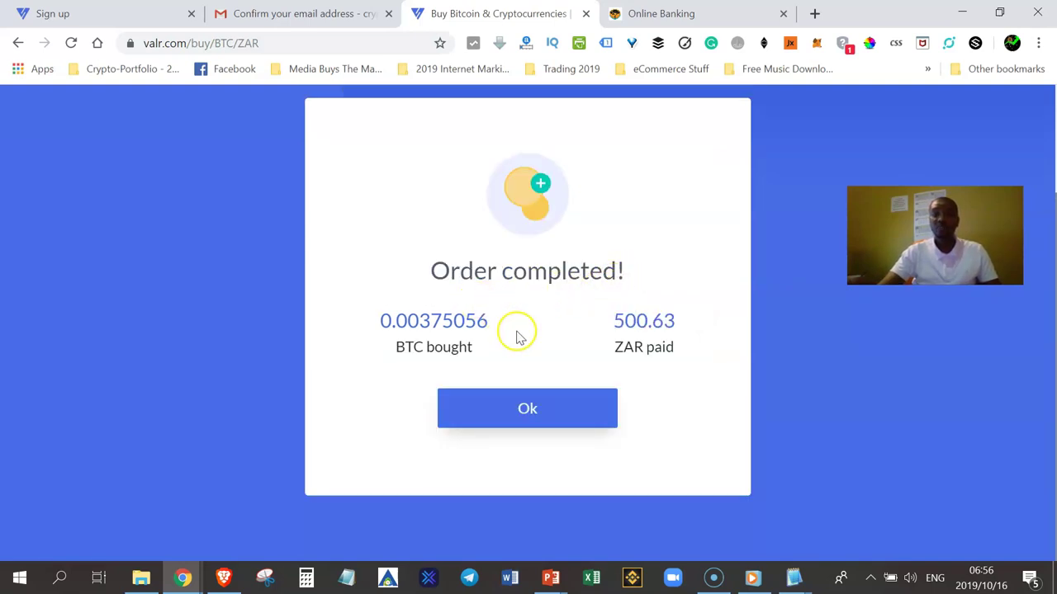
{"action": "left_click", "coordinate": [548, 415]}
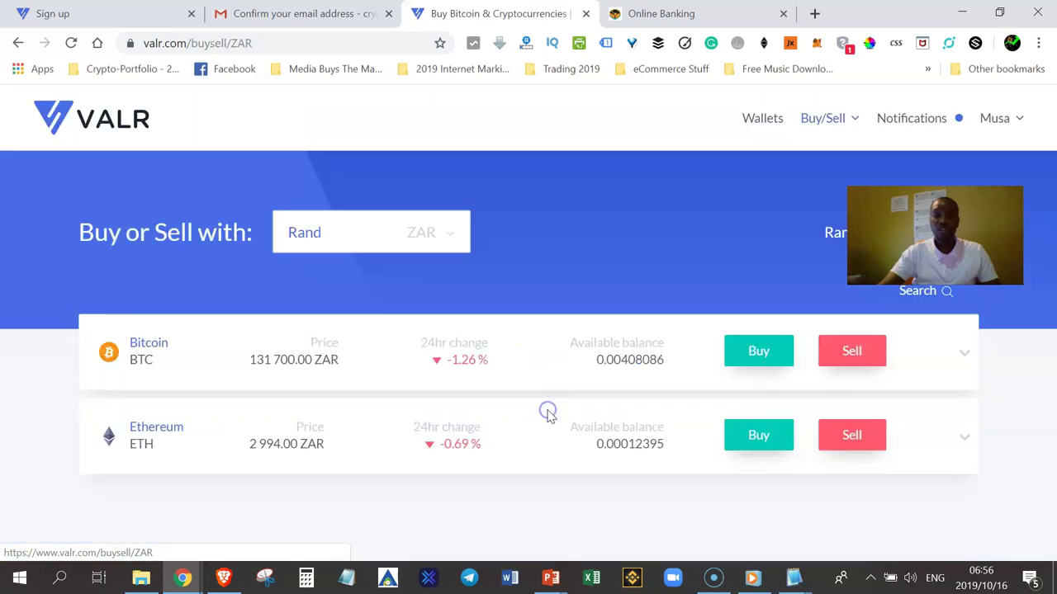
Step: Open the wallets overview and check the Rand and Bitcoin balances following the purchase
{"action": "left_click", "coordinate": [762, 121]}
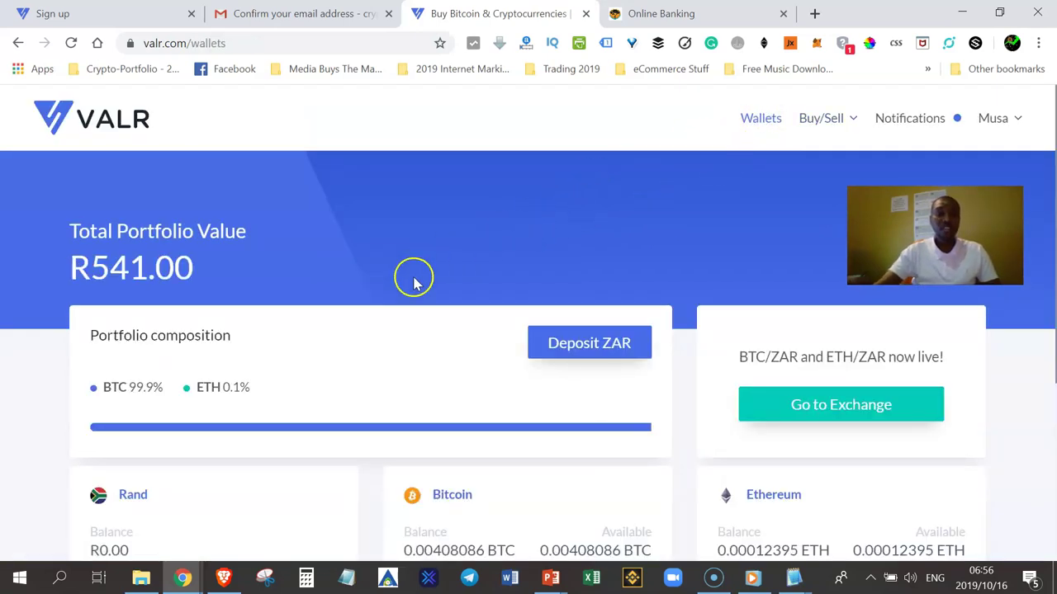
{"action": "scroll", "coordinate": [413, 278], "scroll_direction": "down", "scroll_amount": 2}
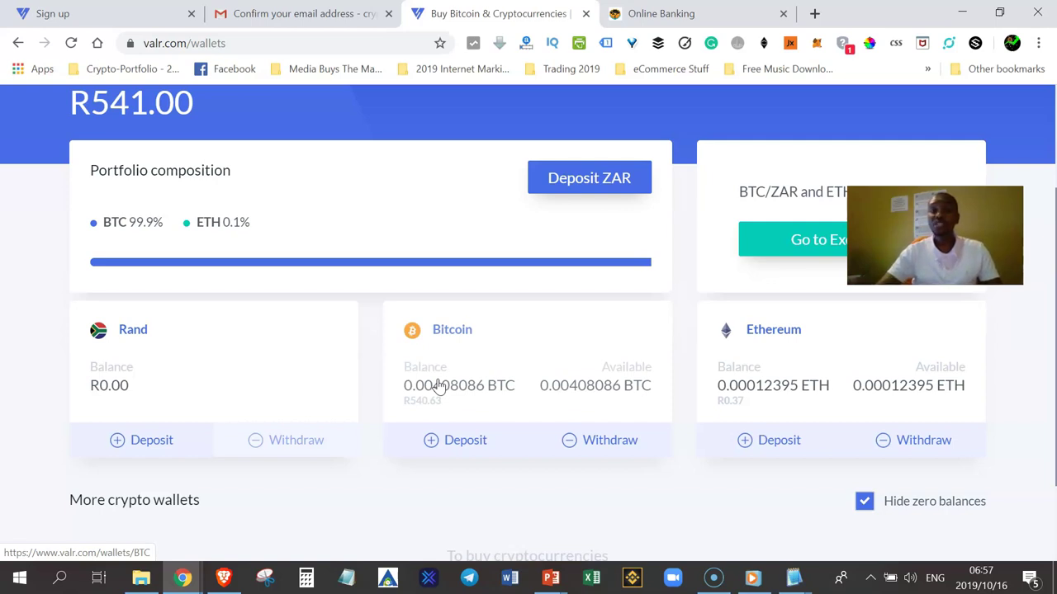
{"action": "left_click", "coordinate": [424, 391]}
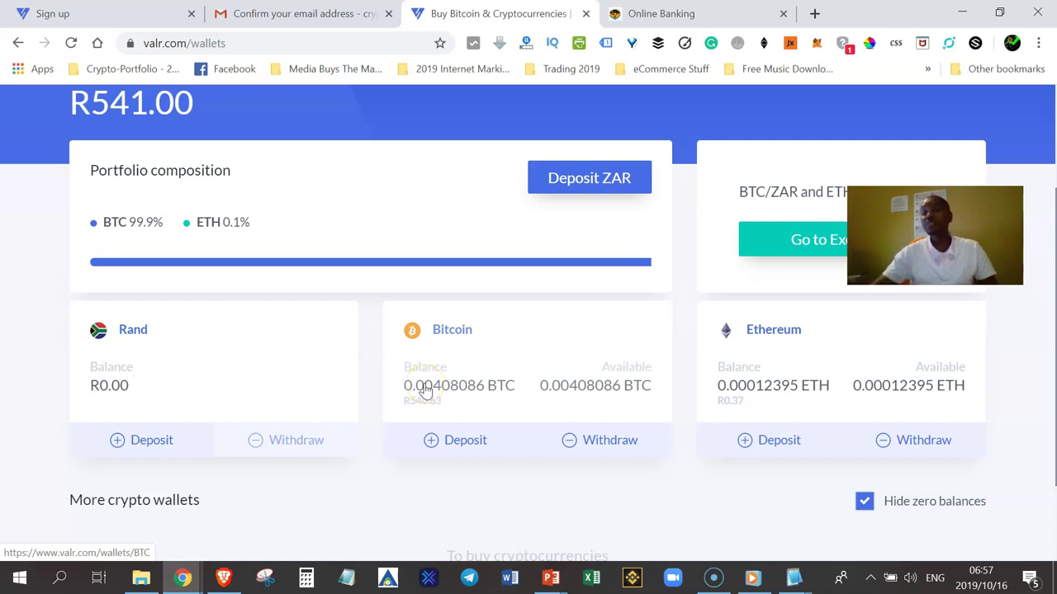
{"action": "left_click", "coordinate": [426, 392]}
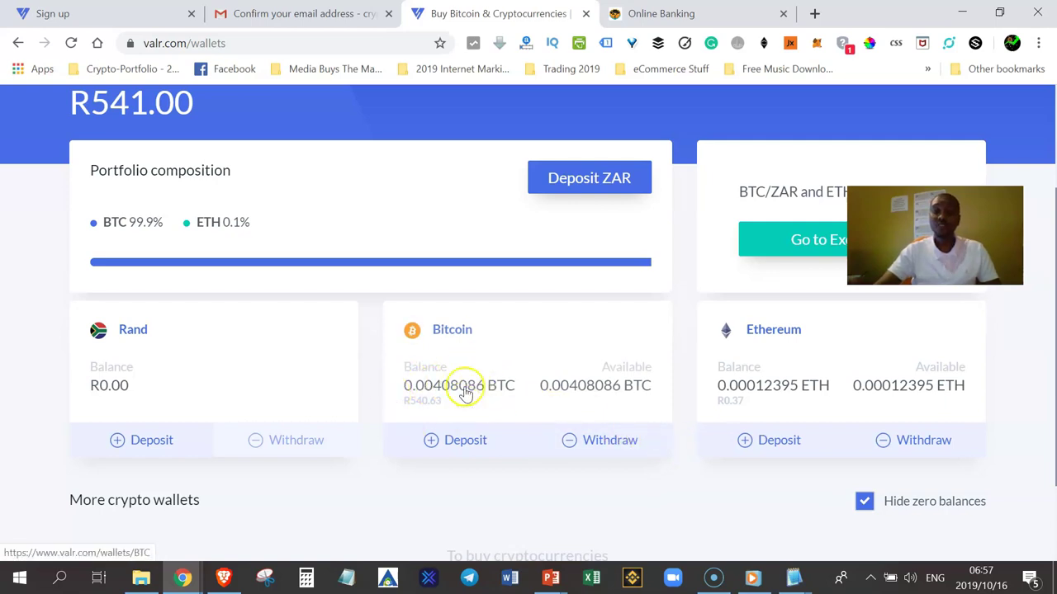
Step: Explore the markets from the wallets overview and look through the cryptocurrencies offered against Bitcoin
{"action": "scroll", "coordinate": [691, 434], "scroll_direction": "down", "scroll_amount": 3}
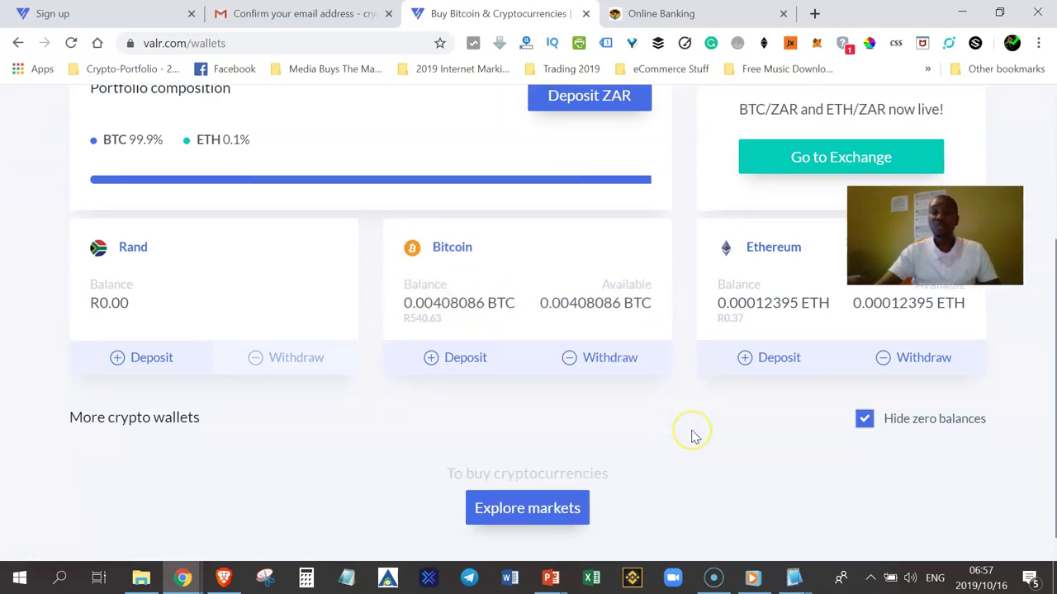
{"action": "left_click", "coordinate": [543, 471]}
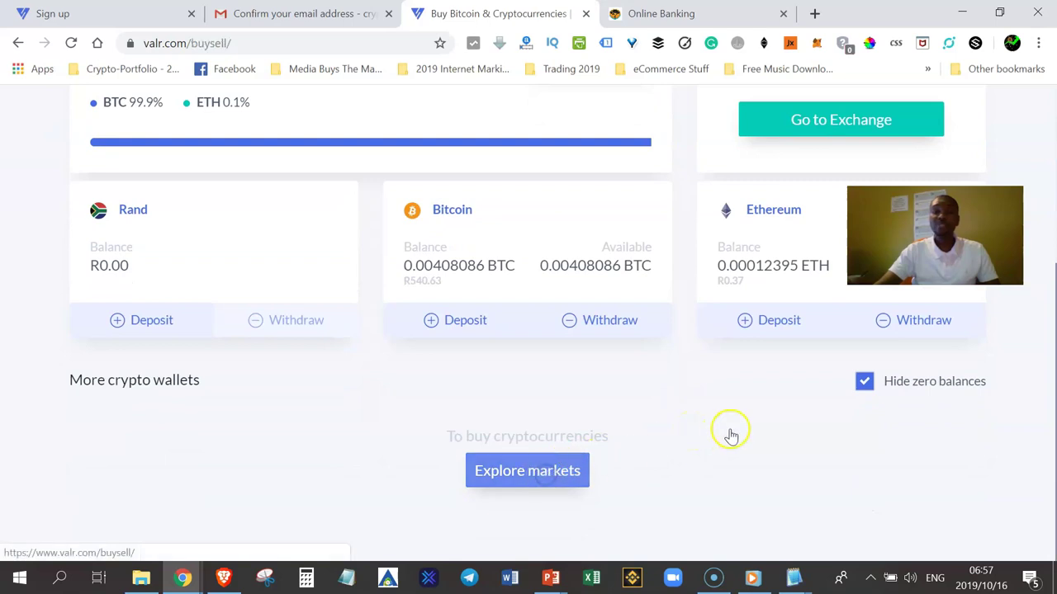
{"action": "scroll", "coordinate": [660, 388], "scroll_direction": "down", "scroll_amount": 3}
{"action": "scroll", "coordinate": [661, 391], "scroll_direction": "up", "scroll_amount": 2}
{"action": "scroll", "coordinate": [660, 392], "scroll_direction": "up", "scroll_amount": 1}
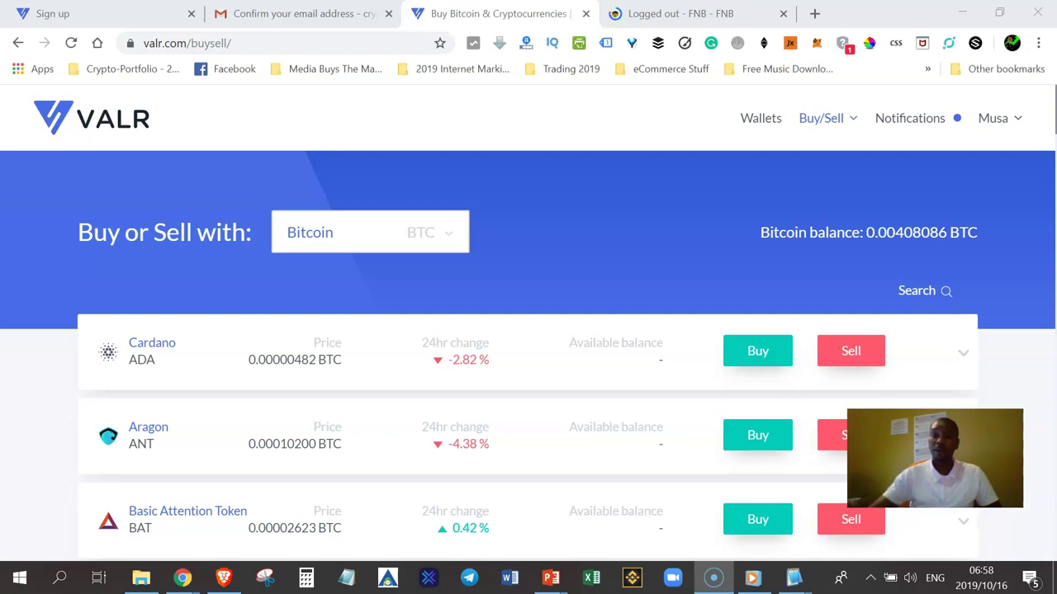
Step: Open the Bitcoin withdrawal form from the wallets overview and examine its address, amount, minimum and fee details
{"action": "left_click", "coordinate": [755, 123]}
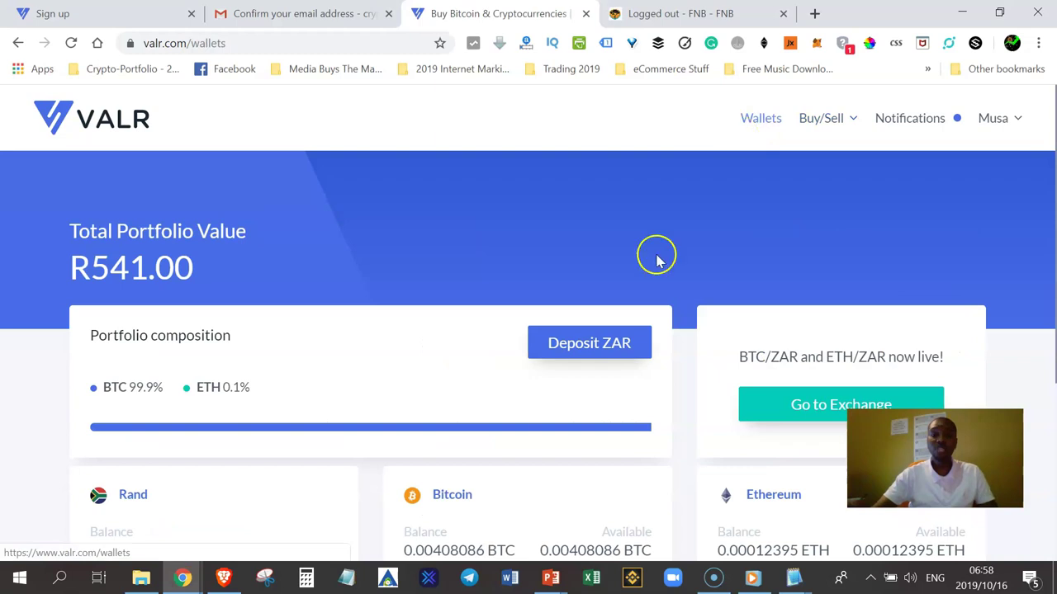
{"action": "scroll", "coordinate": [589, 388], "scroll_direction": "down", "scroll_amount": 3}
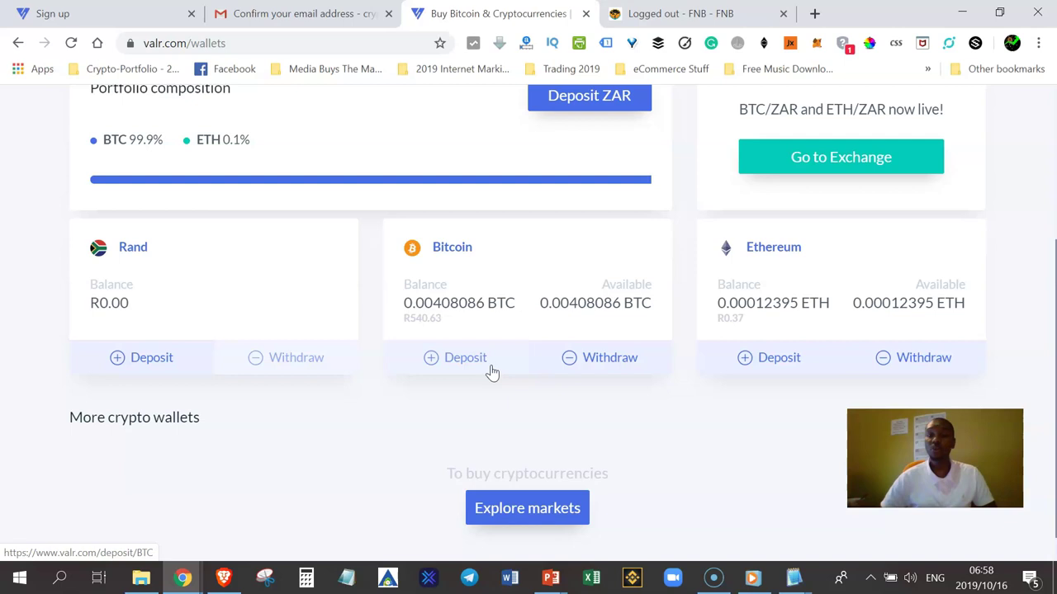
{"action": "left_click", "coordinate": [609, 363]}
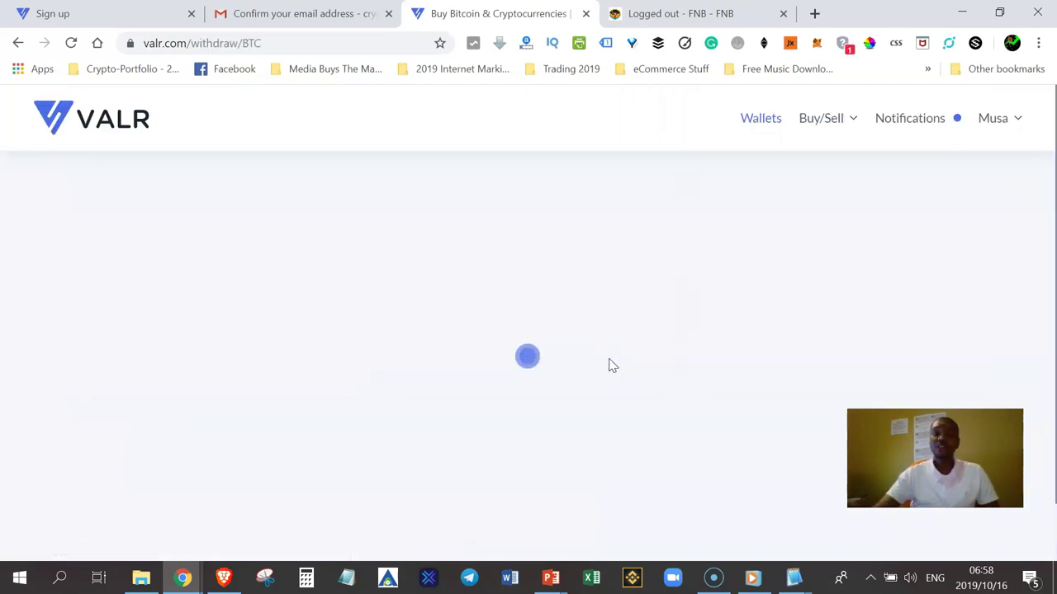
{"action": "scroll", "coordinate": [602, 397], "scroll_direction": "down", "scroll_amount": 2}
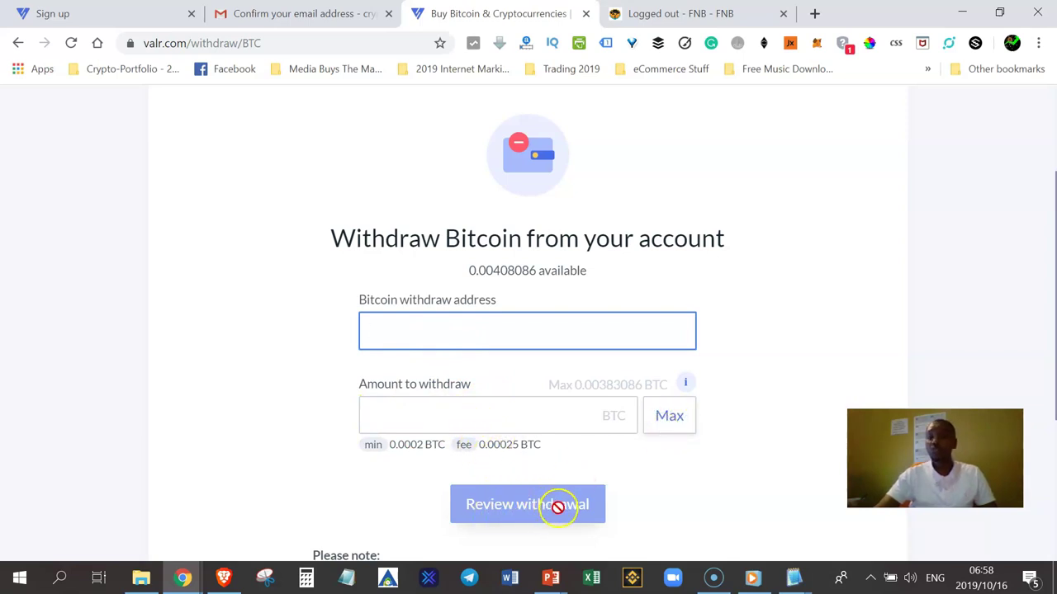
{"action": "scroll", "coordinate": [826, 417], "scroll_direction": "up", "scroll_amount": 2}
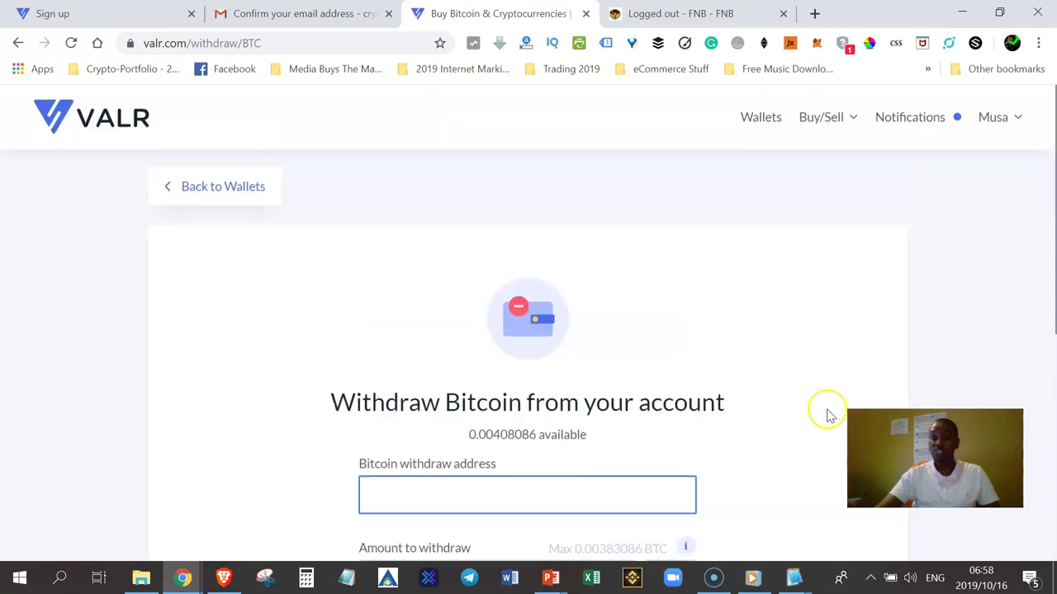
Step: Return to the wallets, open the Bitcoin deposit page and examine its QR code, receive address and deposit notes
{"action": "left_click", "coordinate": [760, 118]}
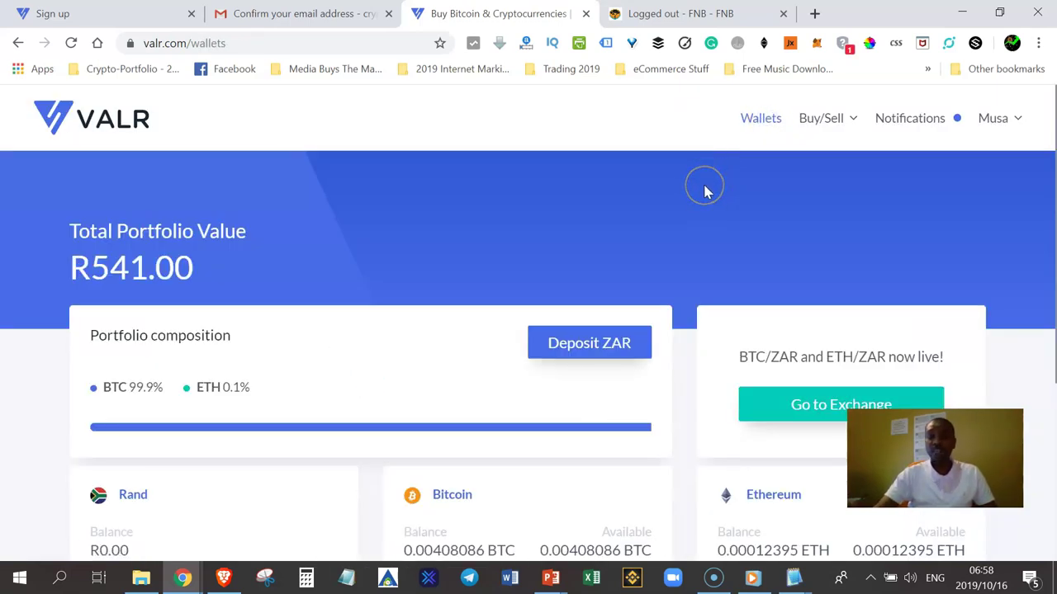
{"action": "scroll", "coordinate": [704, 192], "scroll_direction": "down", "scroll_amount": 2}
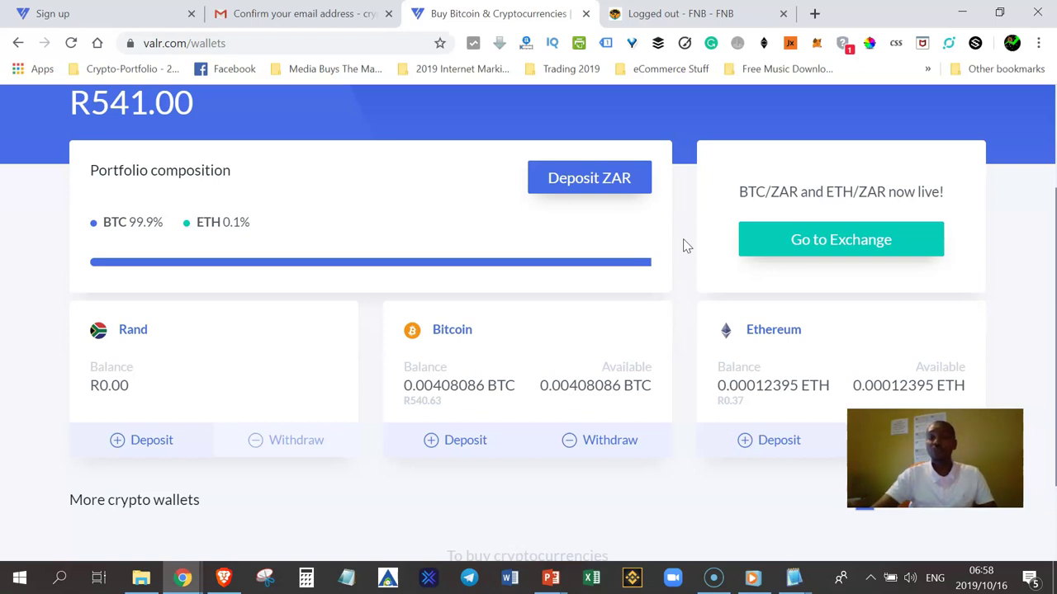
{"action": "left_click", "coordinate": [464, 445]}
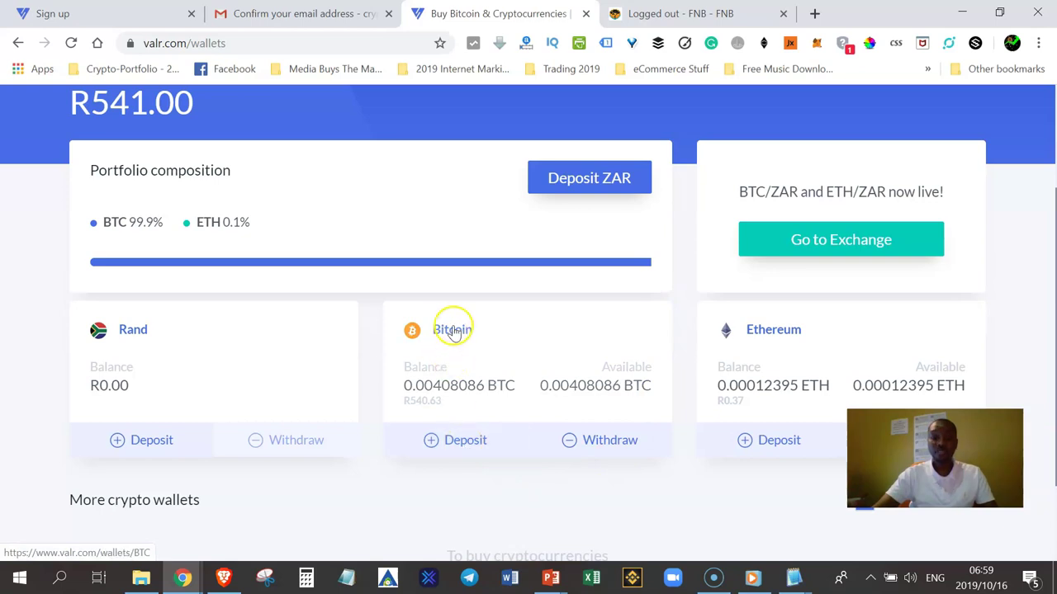
{"action": "left_click", "coordinate": [465, 443]}
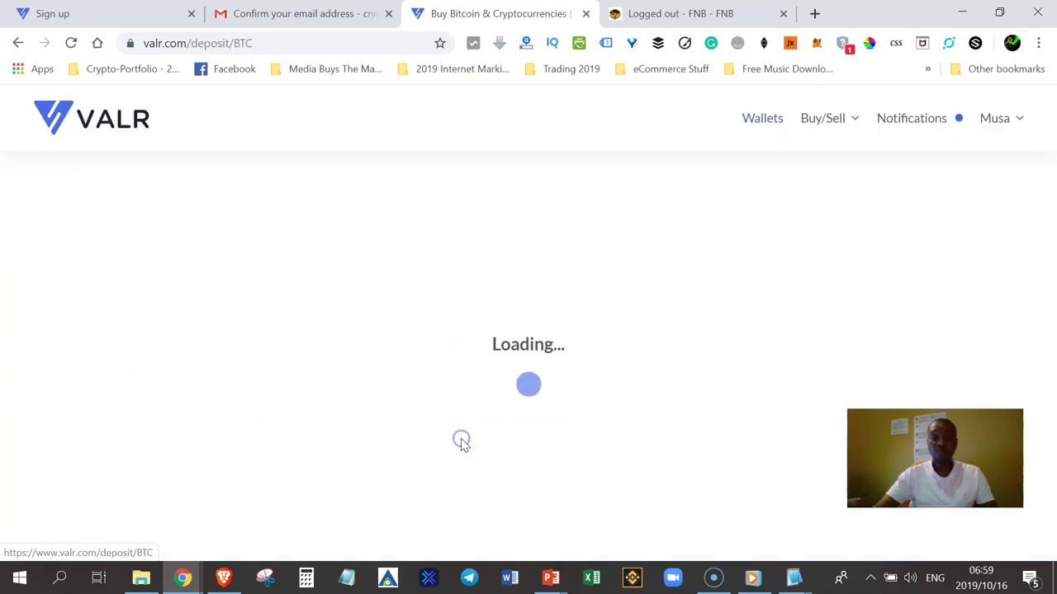
{"action": "scroll", "coordinate": [578, 436], "scroll_direction": "down", "scroll_amount": 1}
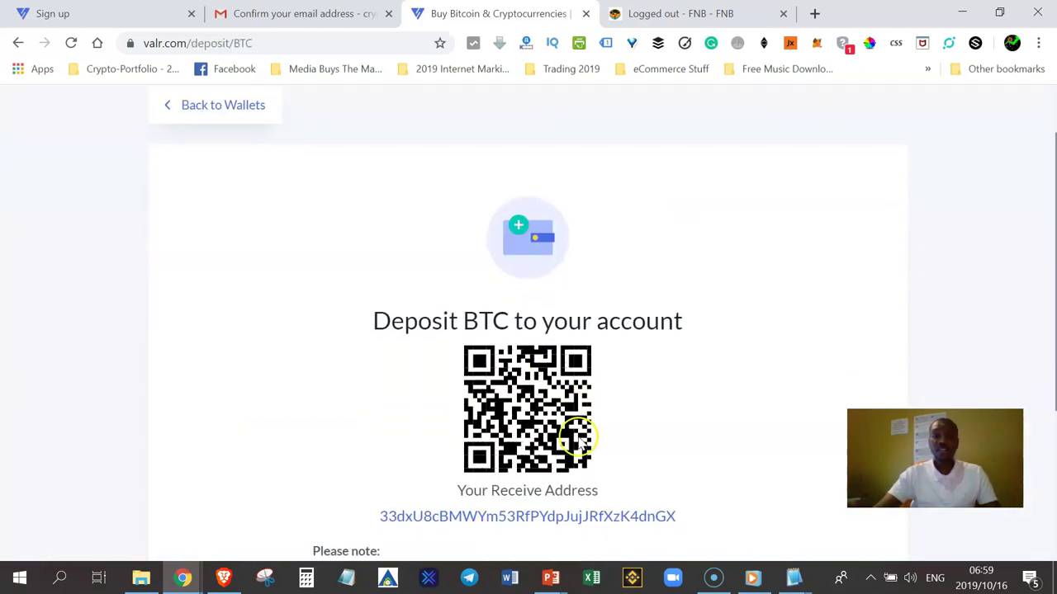
{"action": "scroll", "coordinate": [540, 392], "scroll_direction": "down", "scroll_amount": 1}
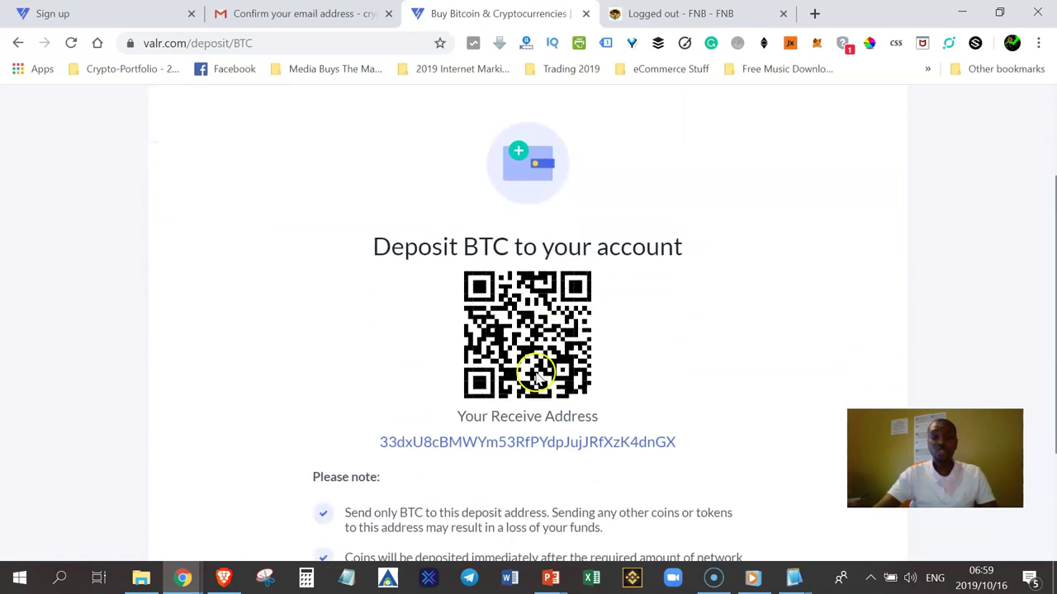
{"action": "left_click", "coordinate": [484, 440]}
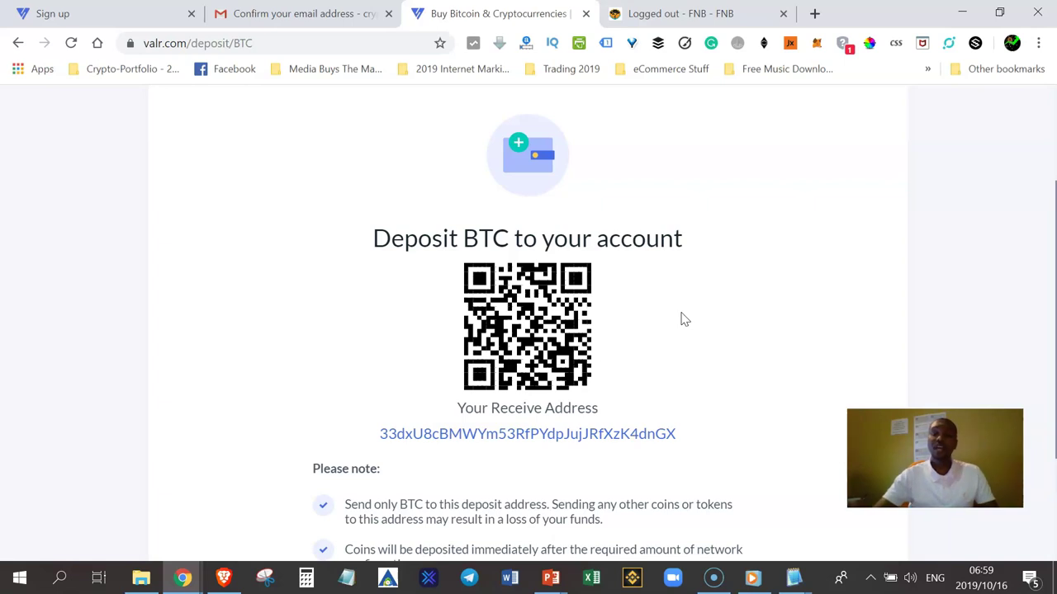
{"action": "scroll", "coordinate": [679, 317], "scroll_direction": "up", "scroll_amount": 2}
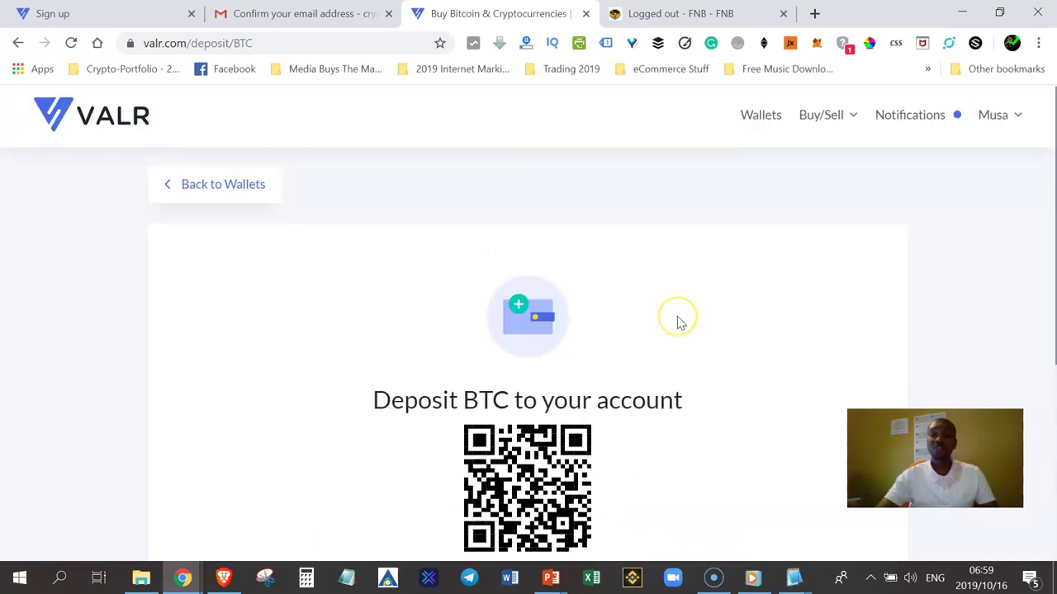
Step: Go back to the wallets overview and review the portfolio value and the Rand, Bitcoin and Ethereum balances
{"action": "left_click", "coordinate": [747, 118]}
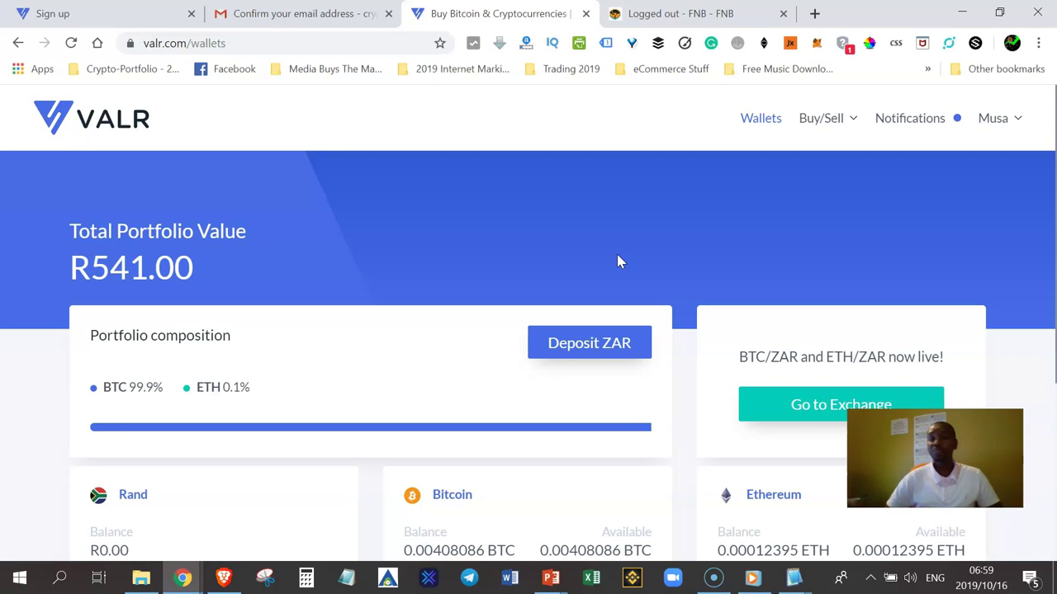
{"action": "left_click", "coordinate": [724, 301]}
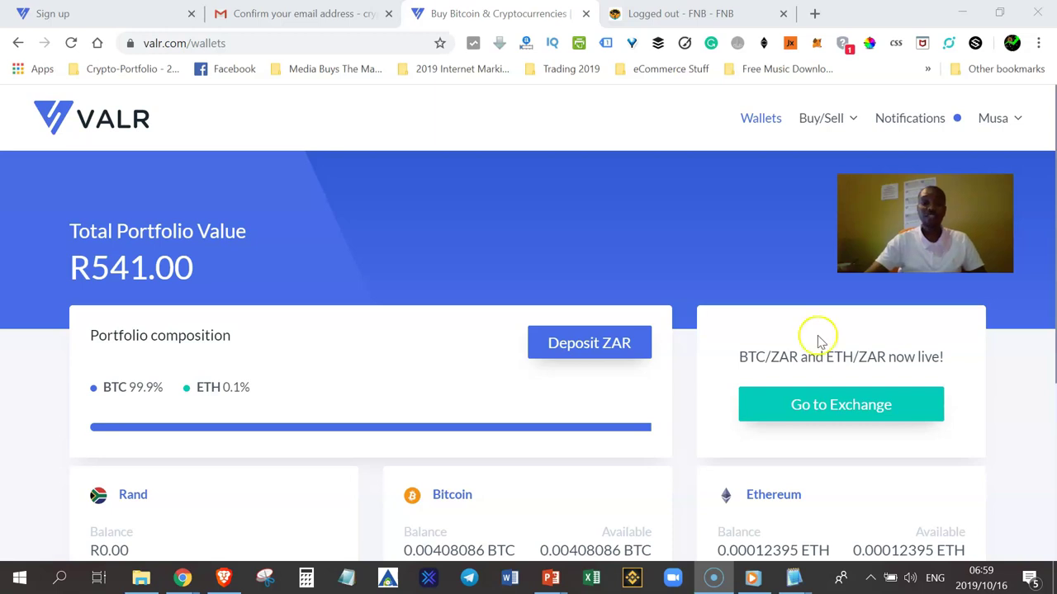
{"action": "scroll", "coordinate": [545, 503], "scroll_direction": "down", "scroll_amount": 1}
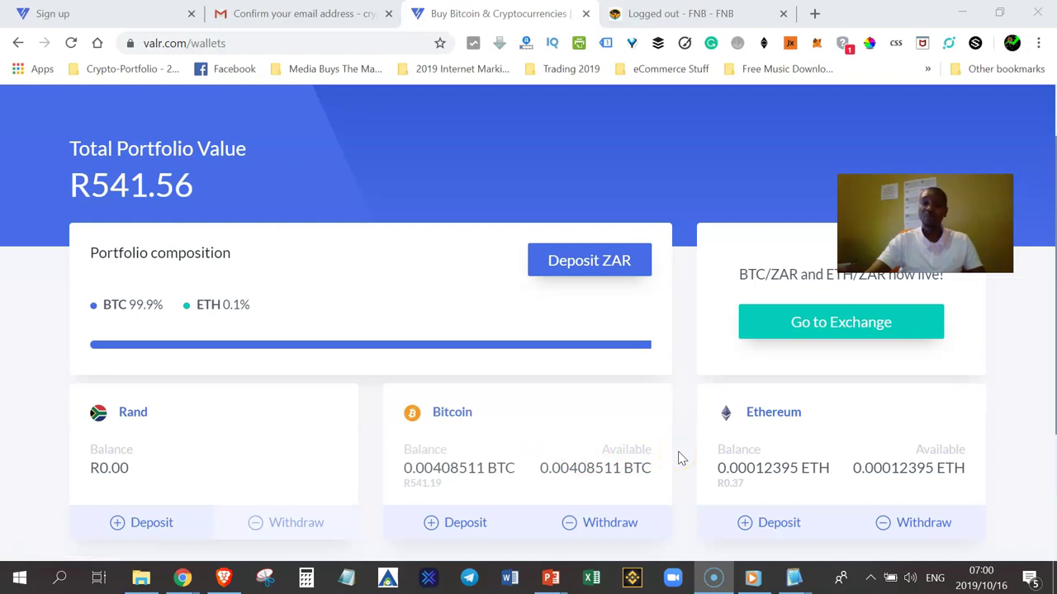
{"action": "scroll", "coordinate": [678, 458], "scroll_direction": "up", "scroll_amount": 1}
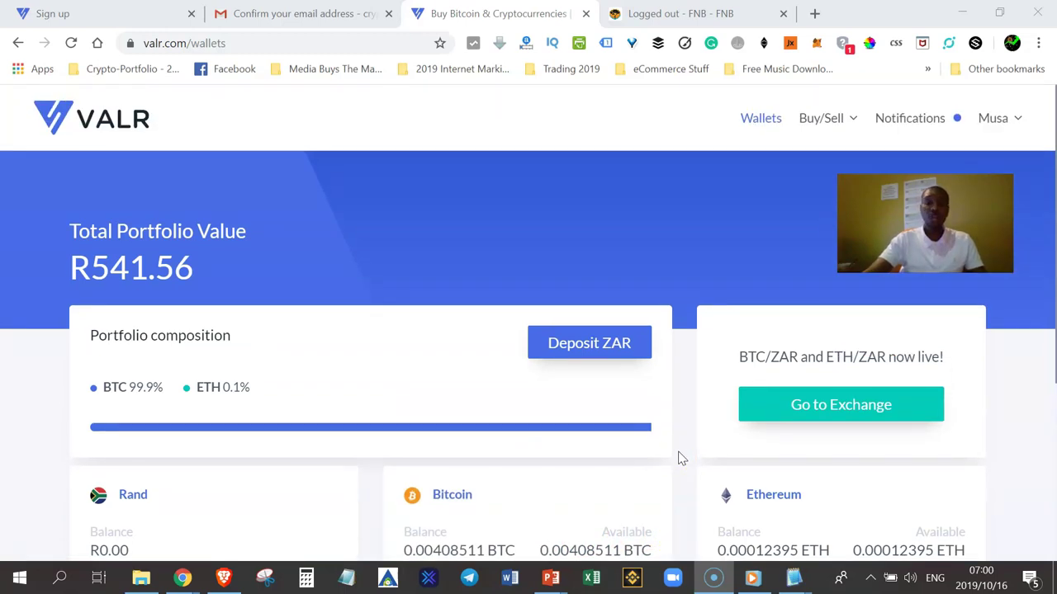
{"action": "scroll", "coordinate": [695, 423], "scroll_direction": "down", "scroll_amount": 2}
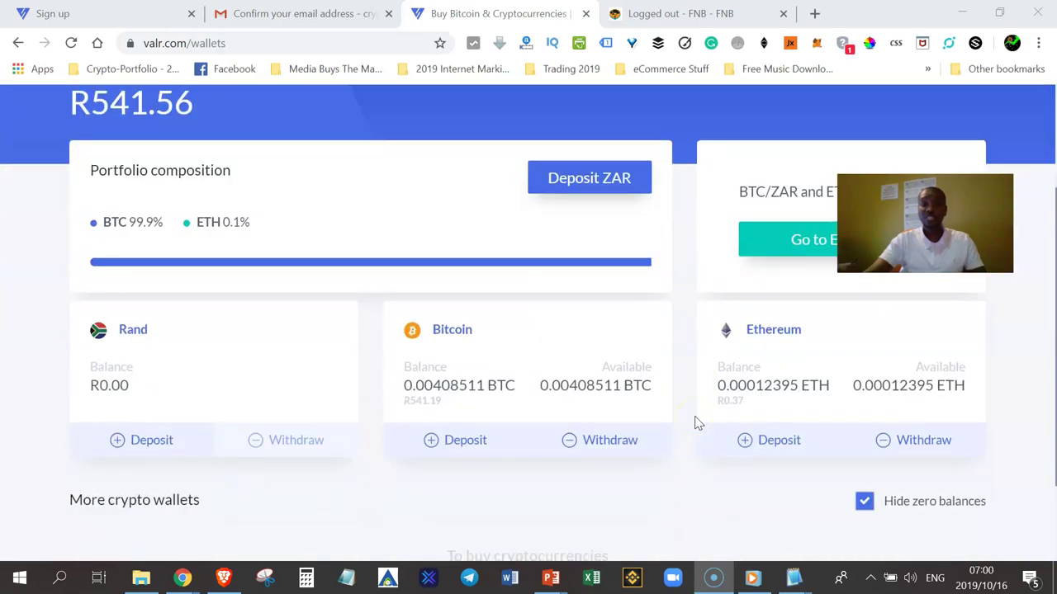
Step: Open the simple buy/sell page and choose Rand as the currency to trade with
{"action": "scroll", "coordinate": [696, 425], "scroll_direction": "up", "scroll_amount": 2}
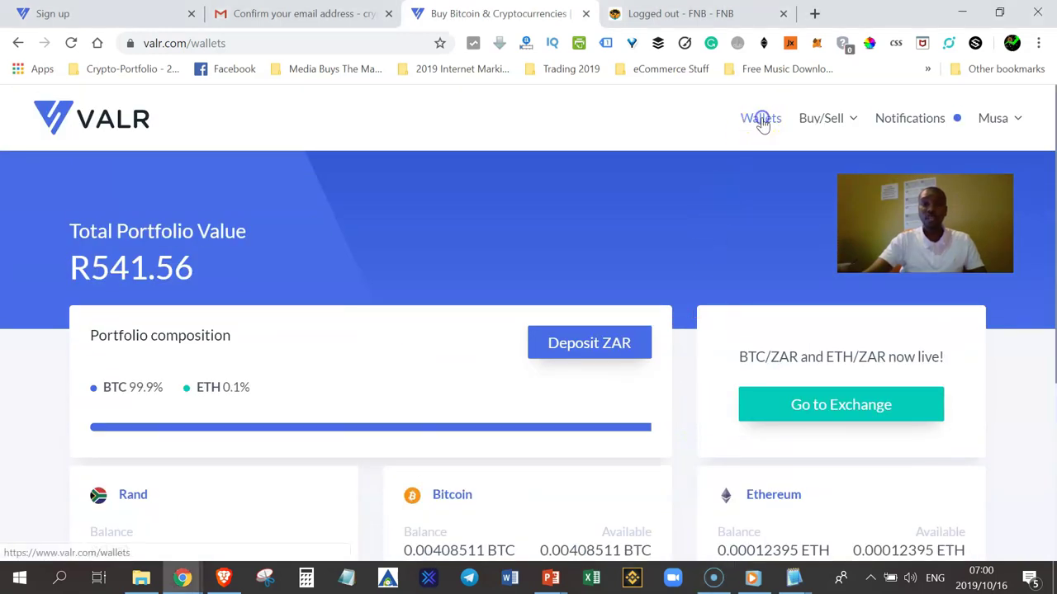
{"action": "scroll", "coordinate": [703, 193], "scroll_direction": "down", "scroll_amount": 2}
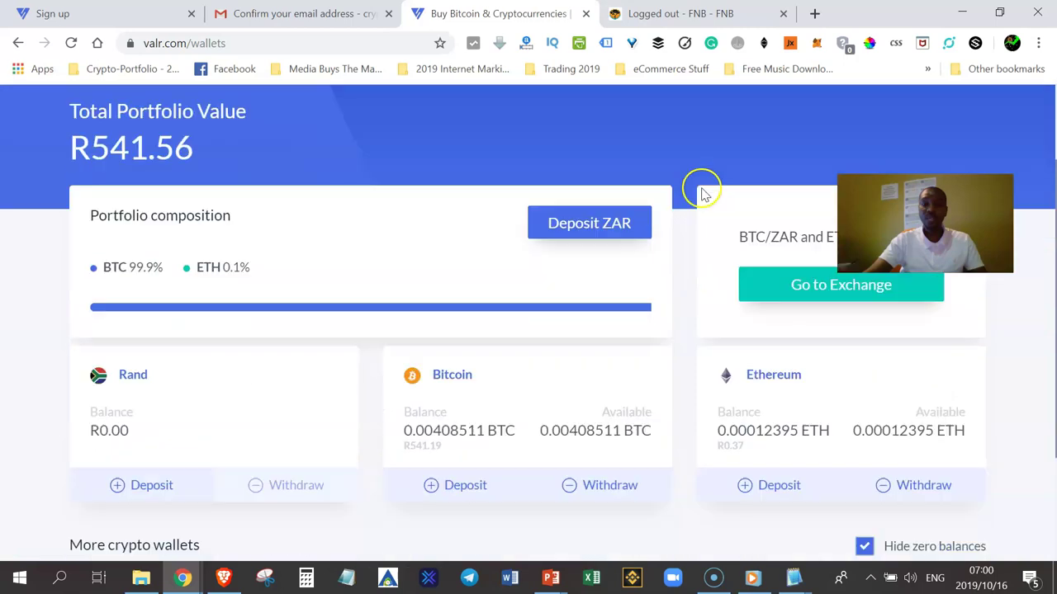
{"action": "scroll", "coordinate": [702, 193], "scroll_direction": "down", "scroll_amount": 2}
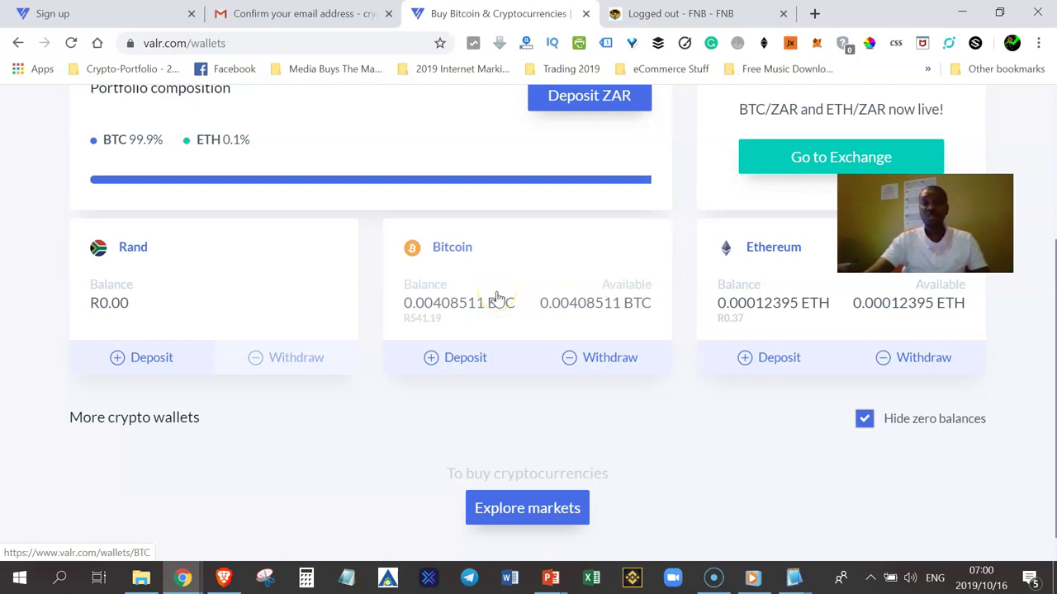
{"action": "scroll", "coordinate": [656, 293], "scroll_direction": "up", "scroll_amount": 1}
{"action": "scroll", "coordinate": [656, 293], "scroll_direction": "up", "scroll_amount": 2}
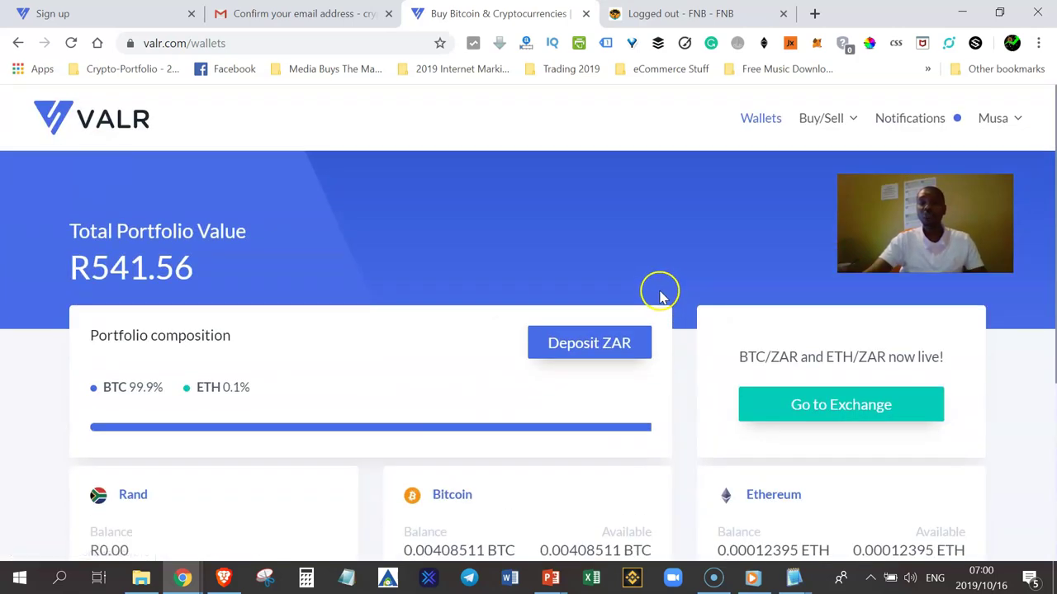
{"action": "mouse_move", "coordinate": [813, 116]}
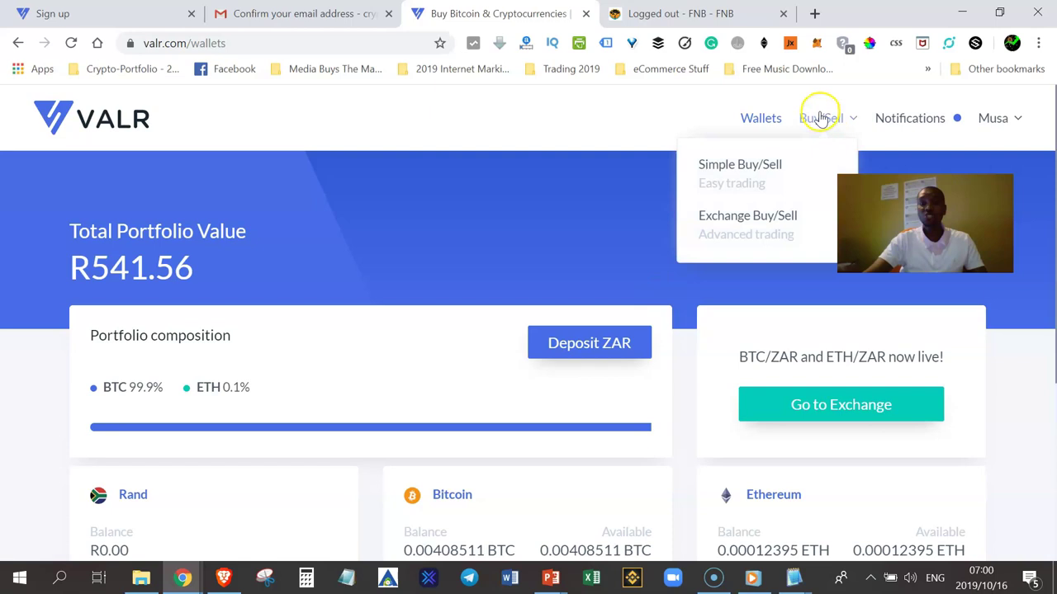
{"action": "left_click", "coordinate": [739, 166]}
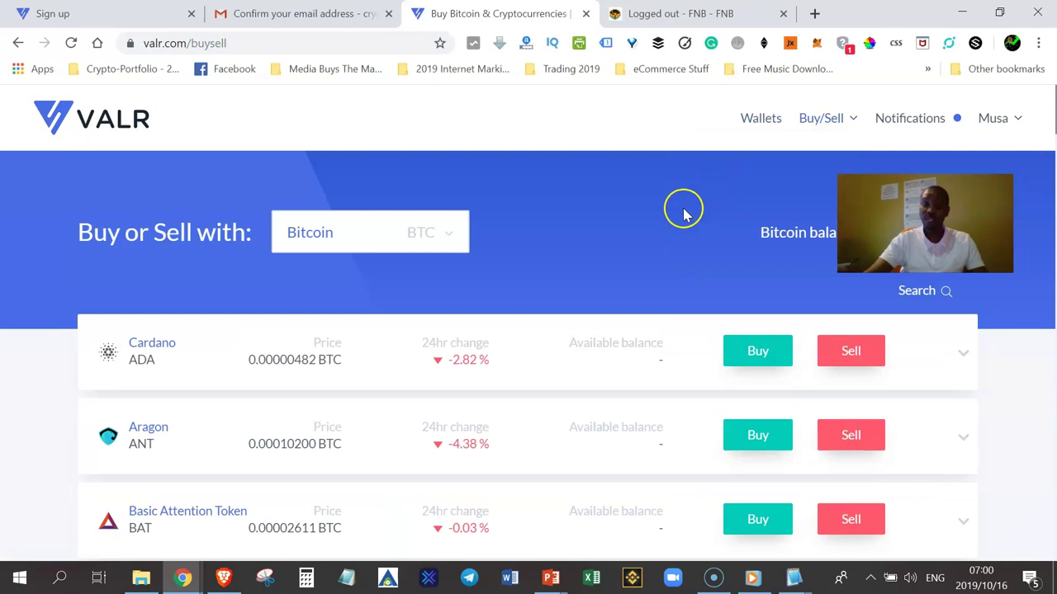
{"action": "left_click", "coordinate": [451, 237]}
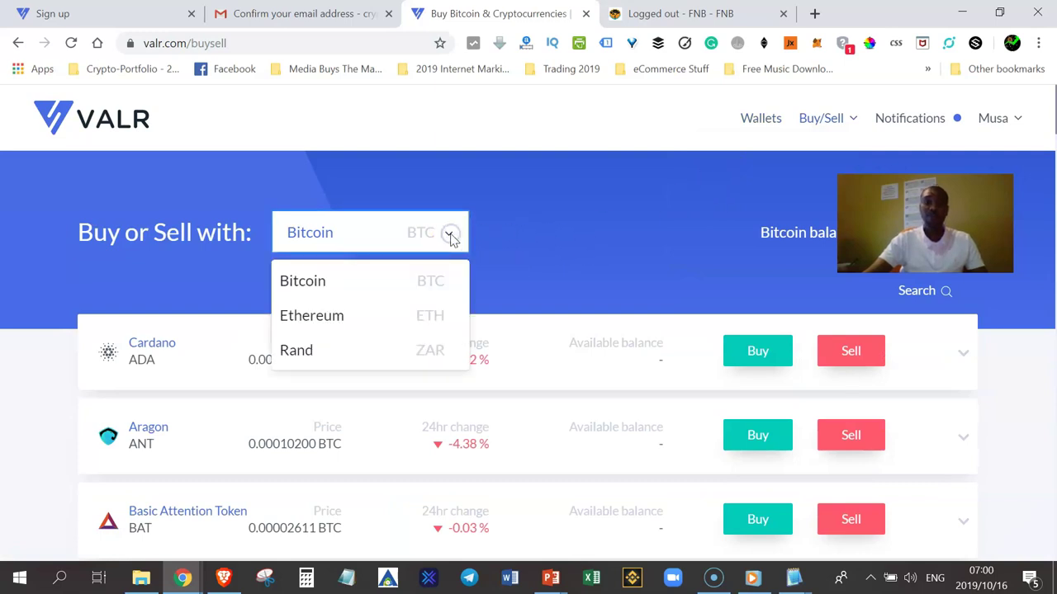
{"action": "left_click", "coordinate": [325, 360]}
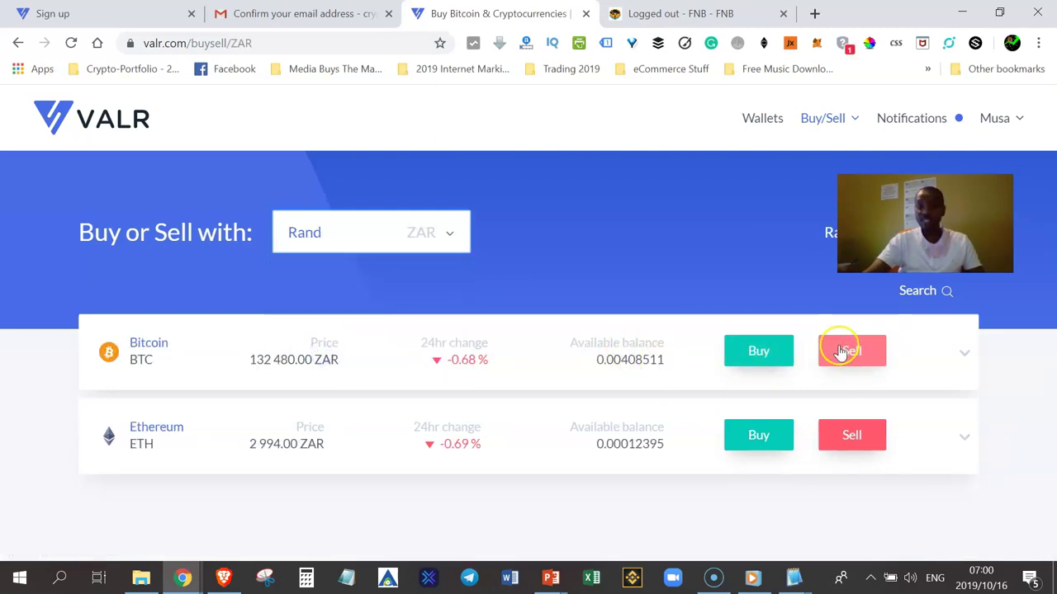
Step: Sell the maximum available Bitcoin, 0.00408511 BTC, for rand, confirming the reviewed order and dismissing the completion notice
{"action": "left_click", "coordinate": [850, 351]}
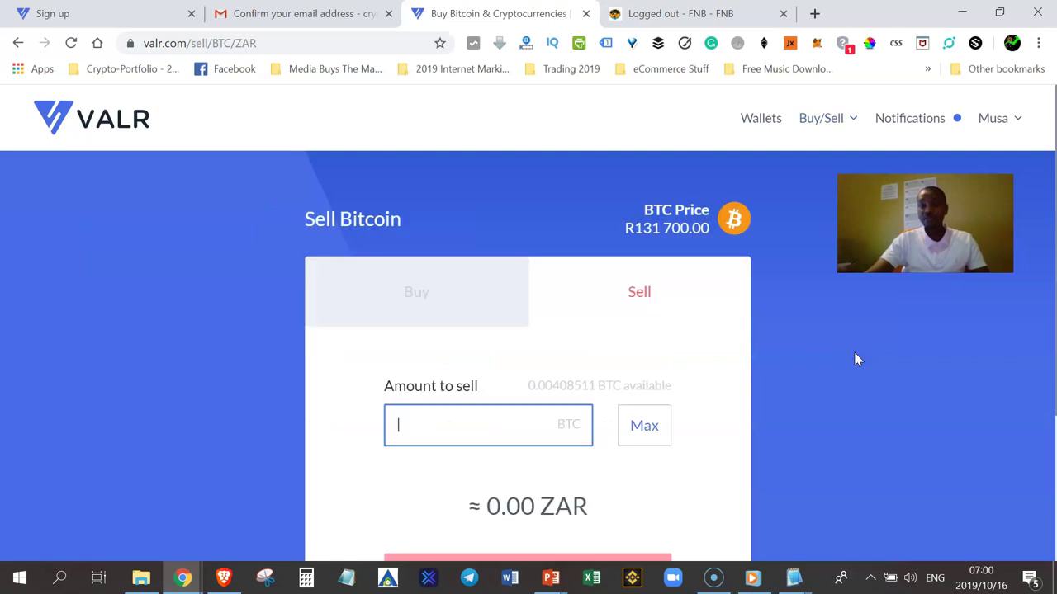
{"action": "left_click", "coordinate": [644, 422]}
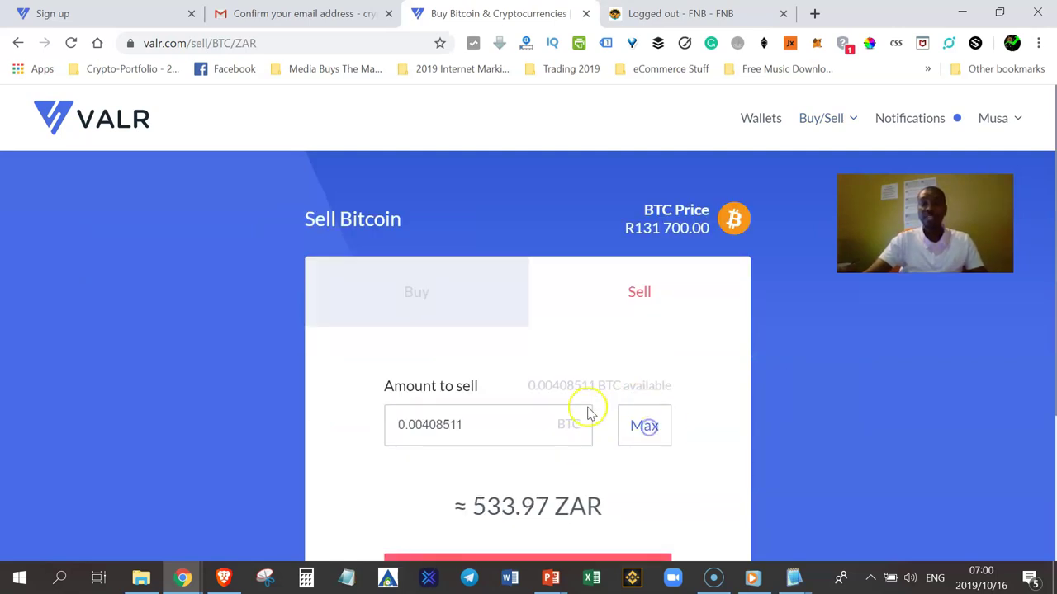
{"action": "scroll", "coordinate": [648, 421], "scroll_direction": "down", "scroll_amount": 2}
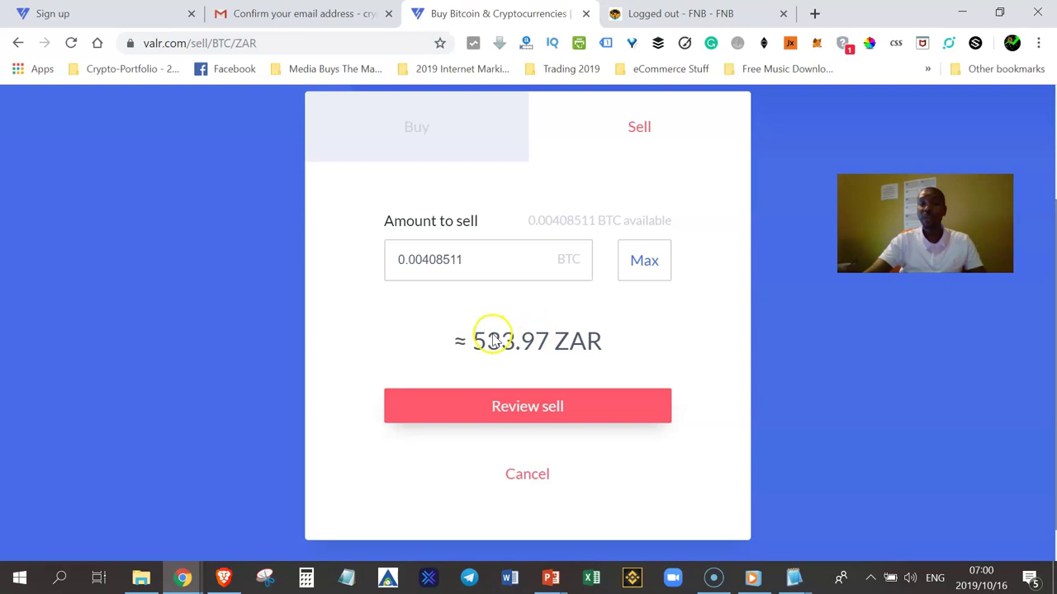
{"action": "left_click", "coordinate": [545, 415]}
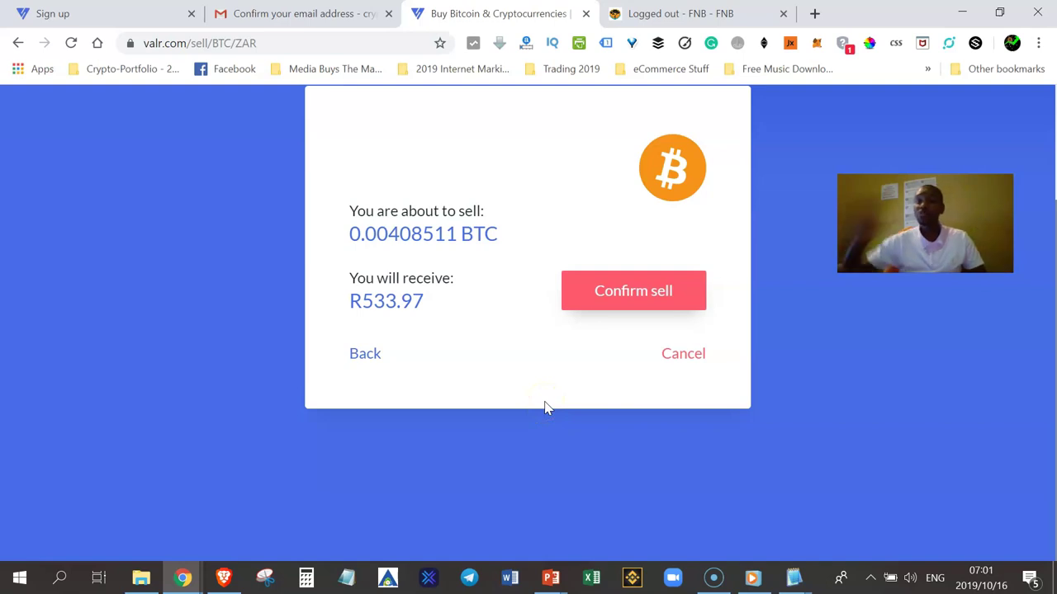
{"action": "left_click", "coordinate": [652, 299]}
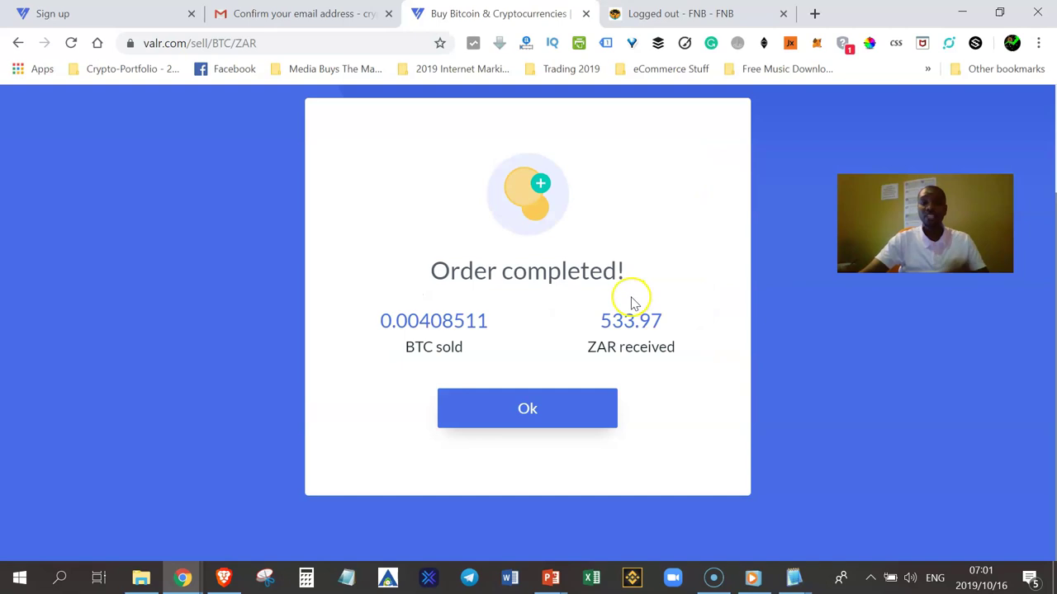
{"action": "left_click", "coordinate": [530, 417]}
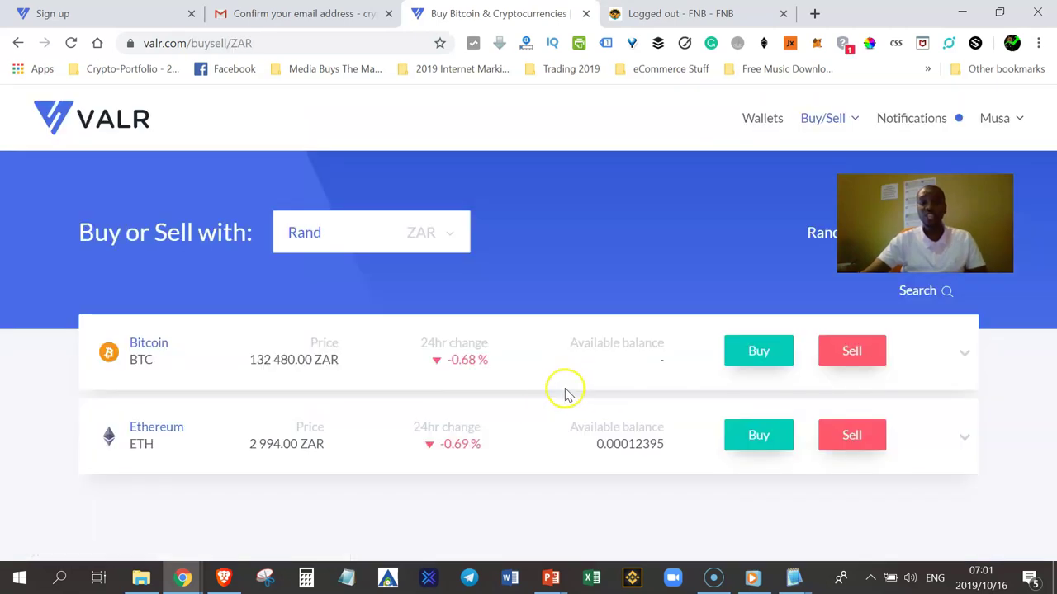
Step: Return to the wallets overview and open the withdrawal form for the Rand wallet
{"action": "left_click", "coordinate": [764, 123]}
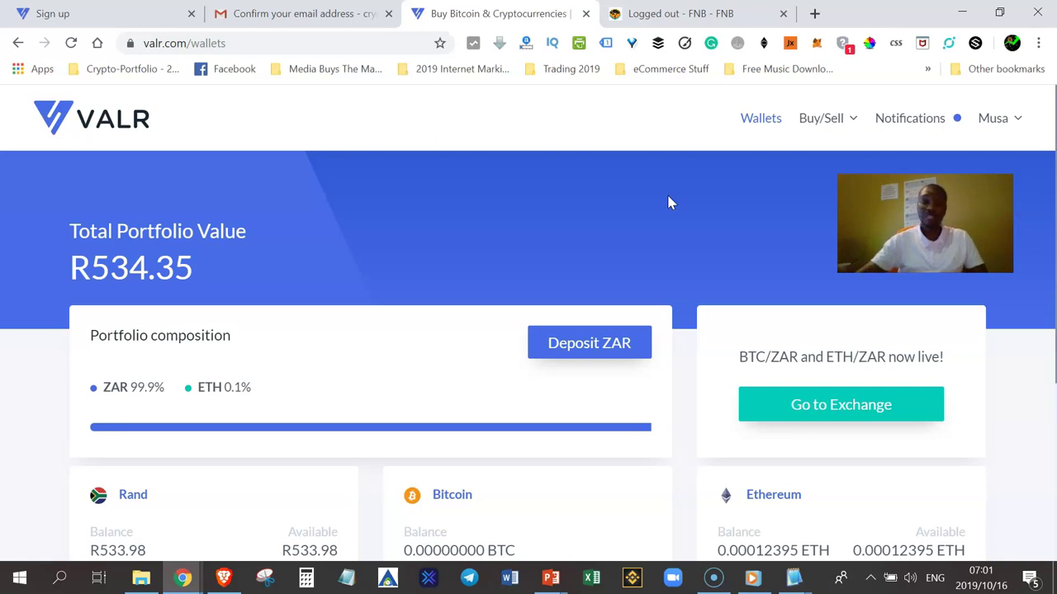
{"action": "scroll", "coordinate": [402, 293], "scroll_direction": "down", "scroll_amount": 2}
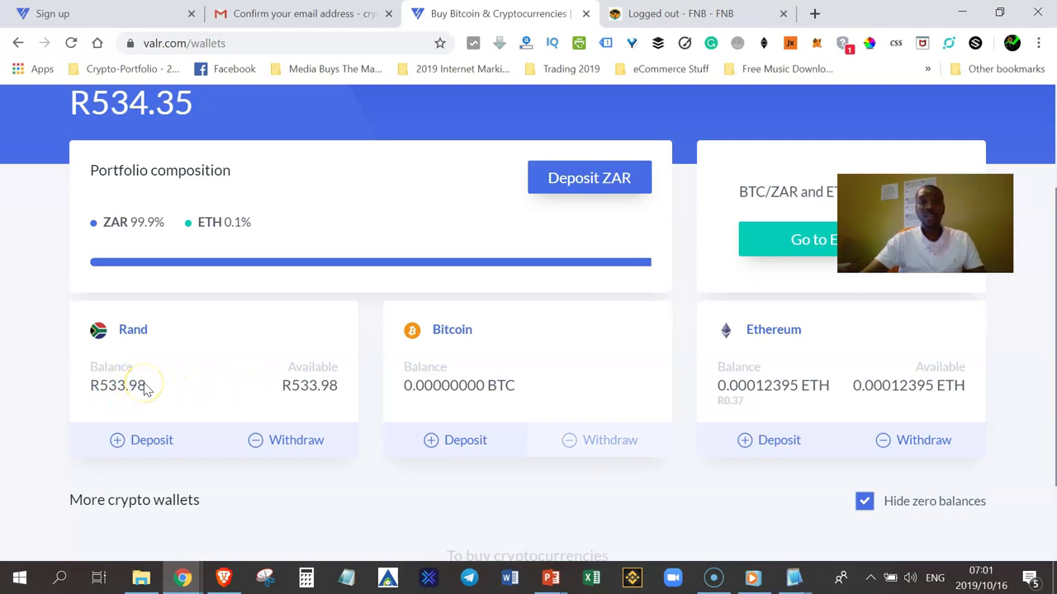
{"action": "left_click", "coordinate": [299, 443]}
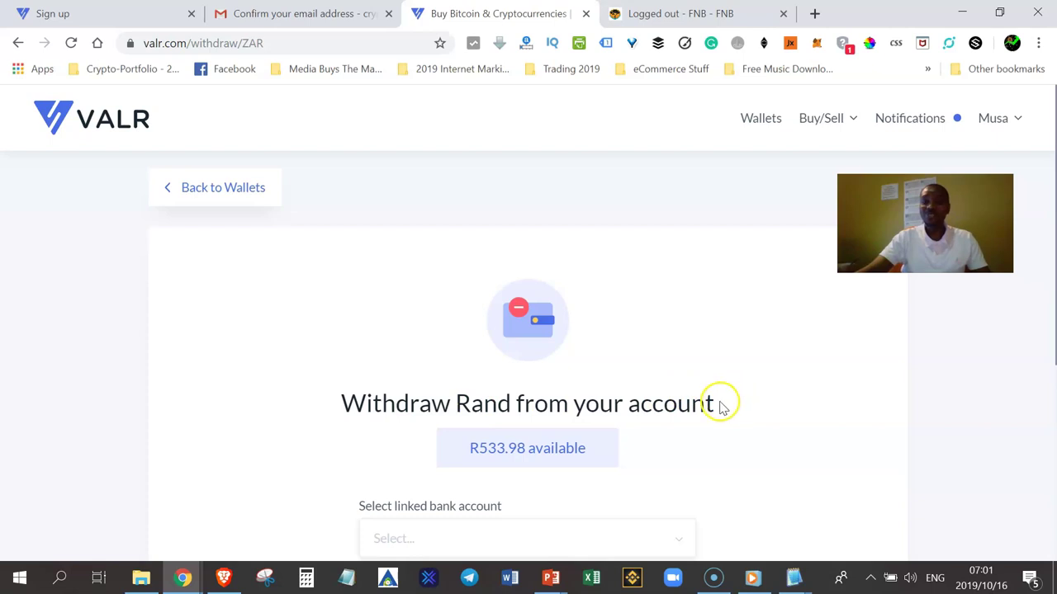
Step: Select the first linked FNB/RMB account for the rand withdrawal and set the amount to the maximum, 525.48 ZAR
{"action": "scroll", "coordinate": [722, 405], "scroll_direction": "down", "scroll_amount": 2}
{"action": "scroll", "coordinate": [722, 405], "scroll_direction": "down", "scroll_amount": 1}
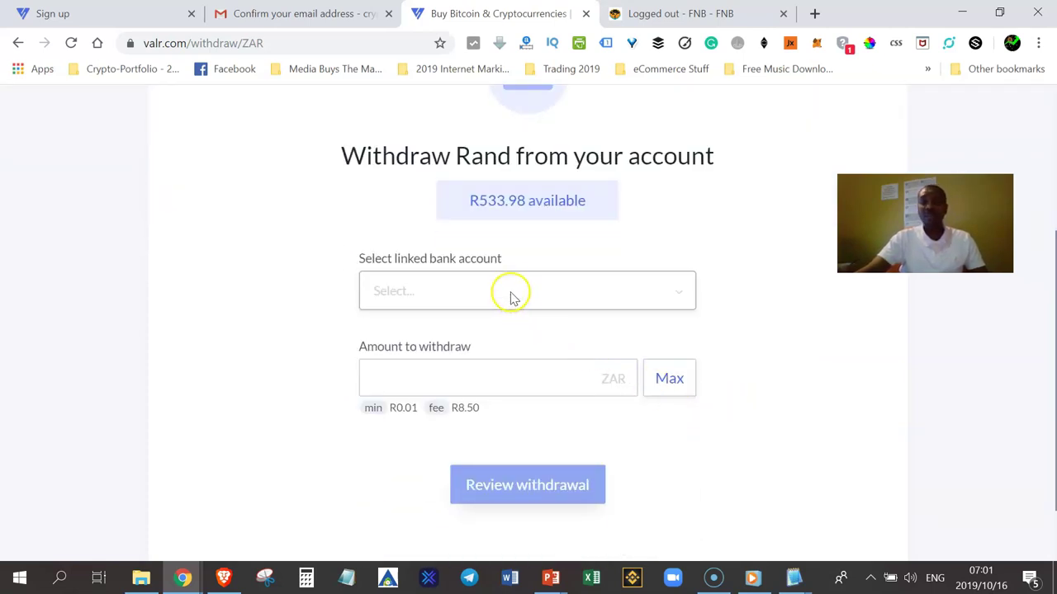
{"action": "left_click", "coordinate": [675, 295]}
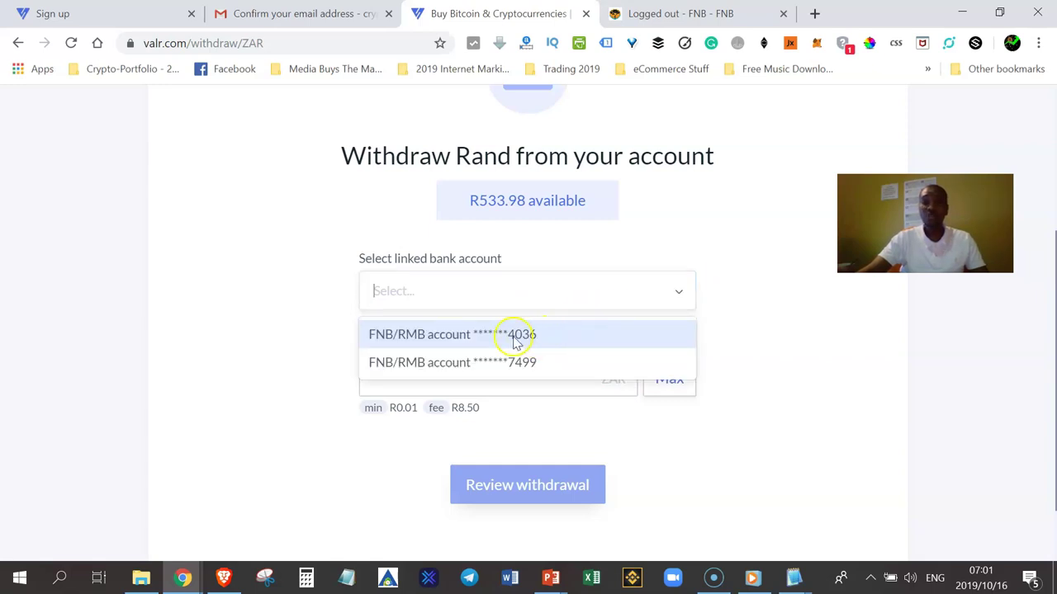
{"action": "left_click", "coordinate": [468, 340]}
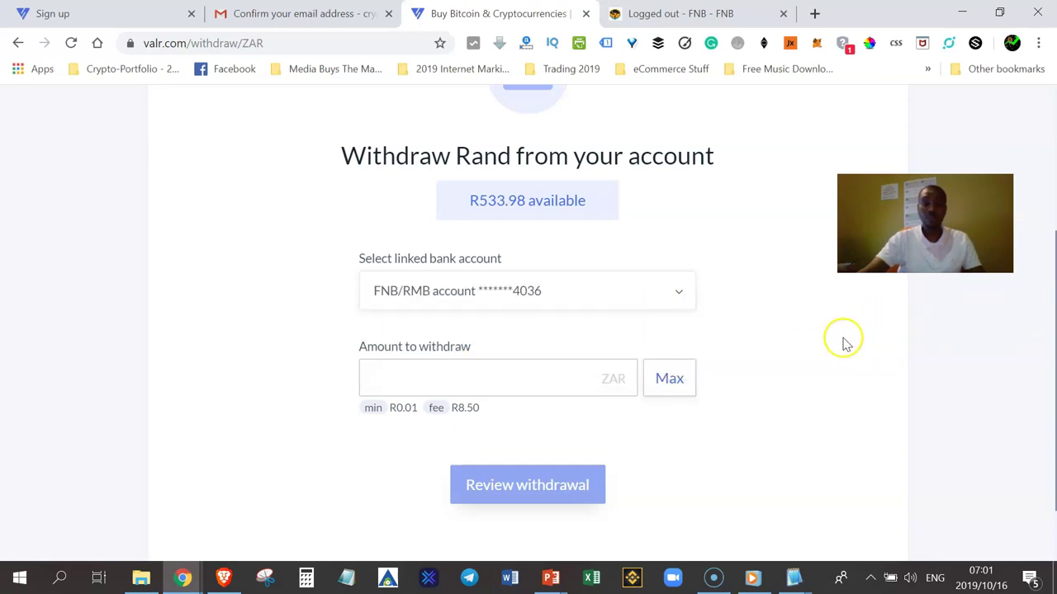
{"action": "left_click", "coordinate": [501, 378]}
{"action": "left_click", "coordinate": [670, 385]}
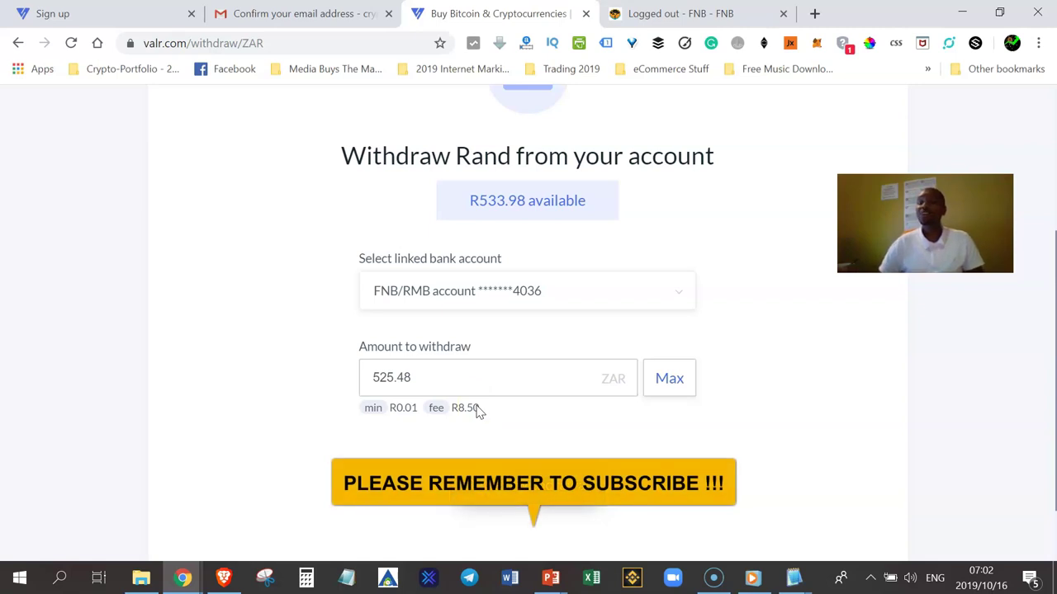
{"action": "left_click", "coordinate": [454, 415]}
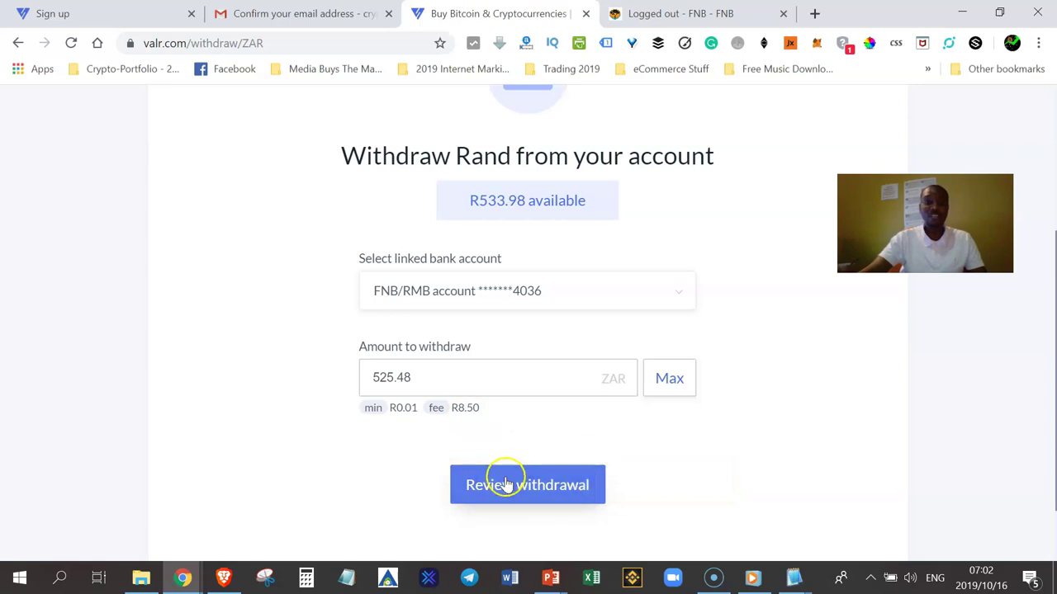
Step: Submit the rand withdrawal for review, enter the SMS verification pin, confirm it and return to the wallets overview
{"action": "left_click", "coordinate": [533, 487]}
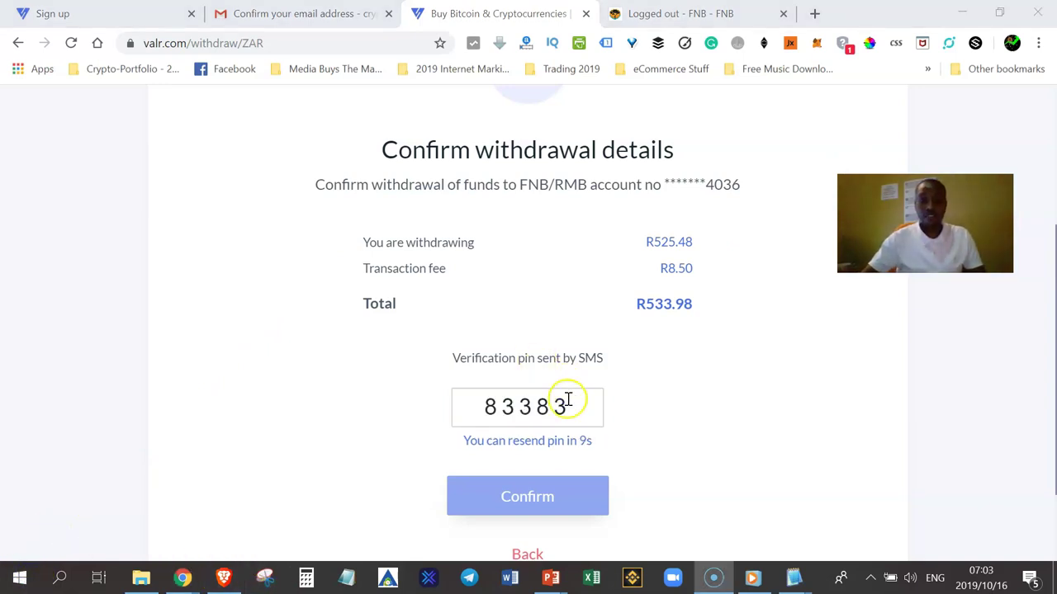
{"action": "left_click", "coordinate": [570, 408]}
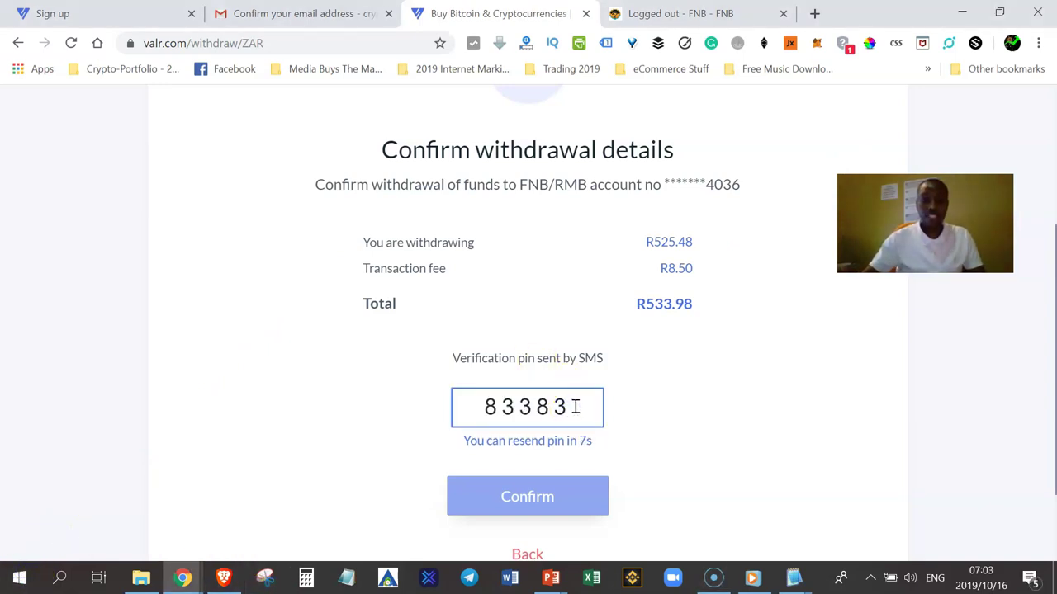
{"action": "type", "text": "3"}
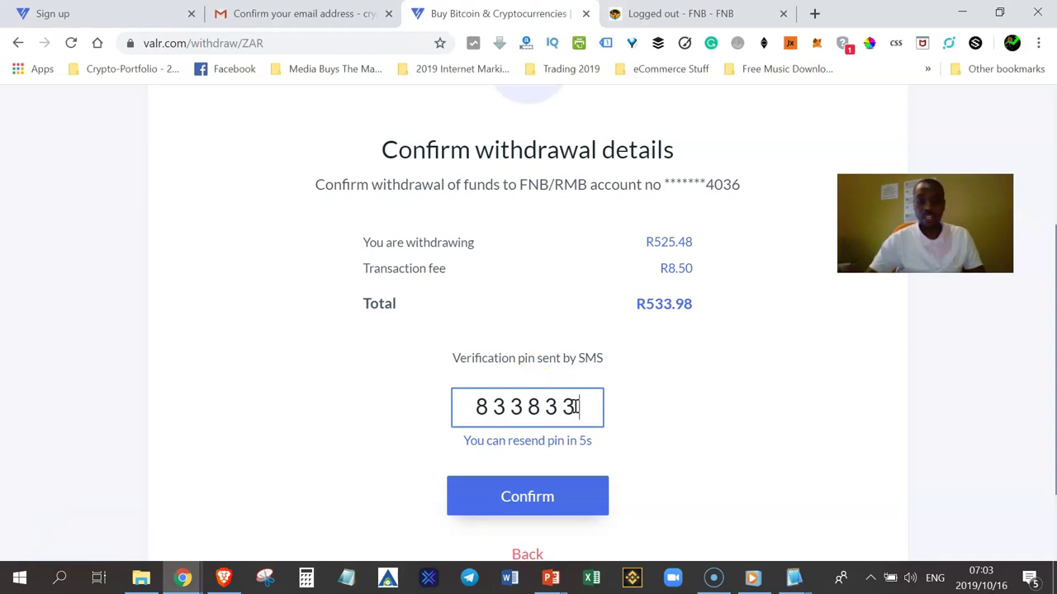
{"action": "left_click", "coordinate": [525, 493]}
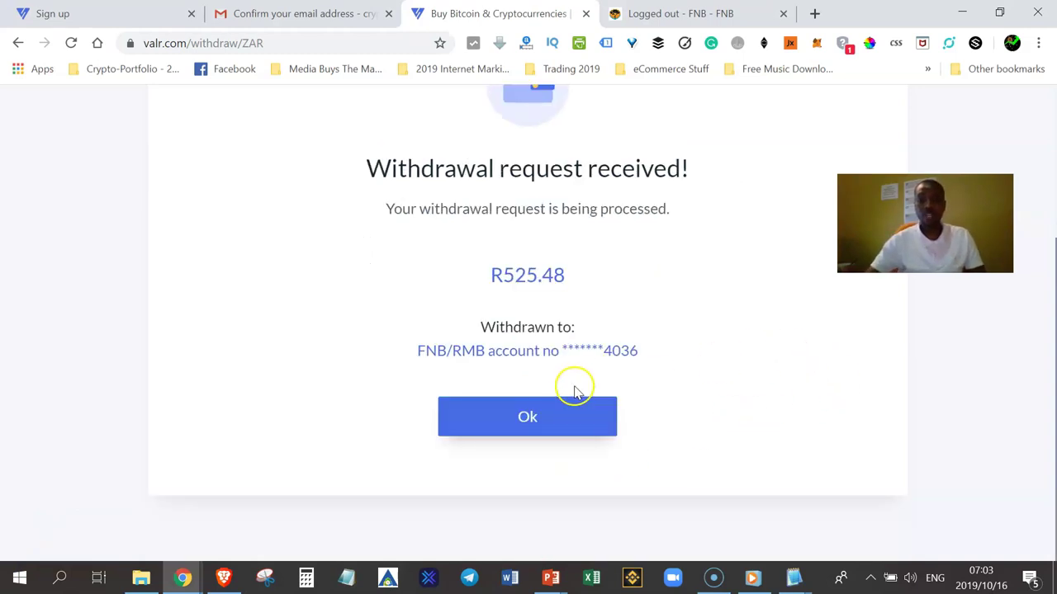
{"action": "left_click", "coordinate": [545, 419]}
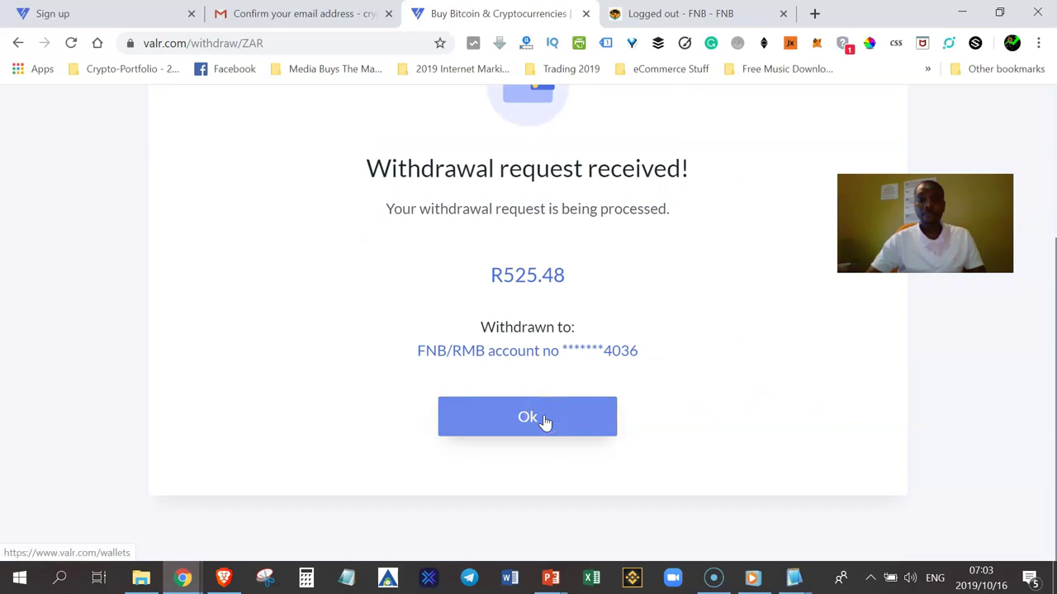
{"action": "left_click", "coordinate": [535, 427]}
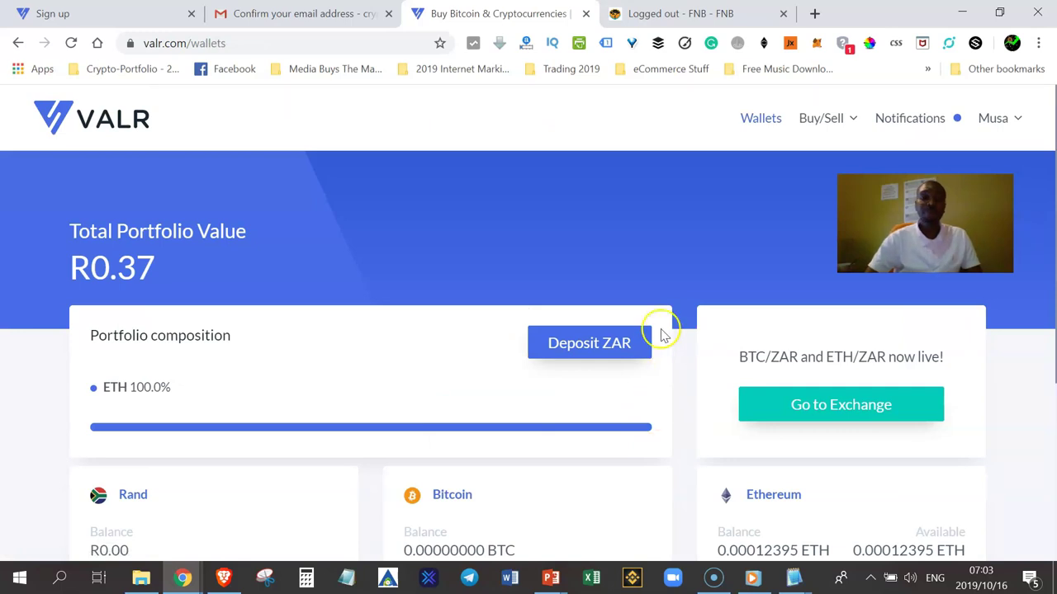